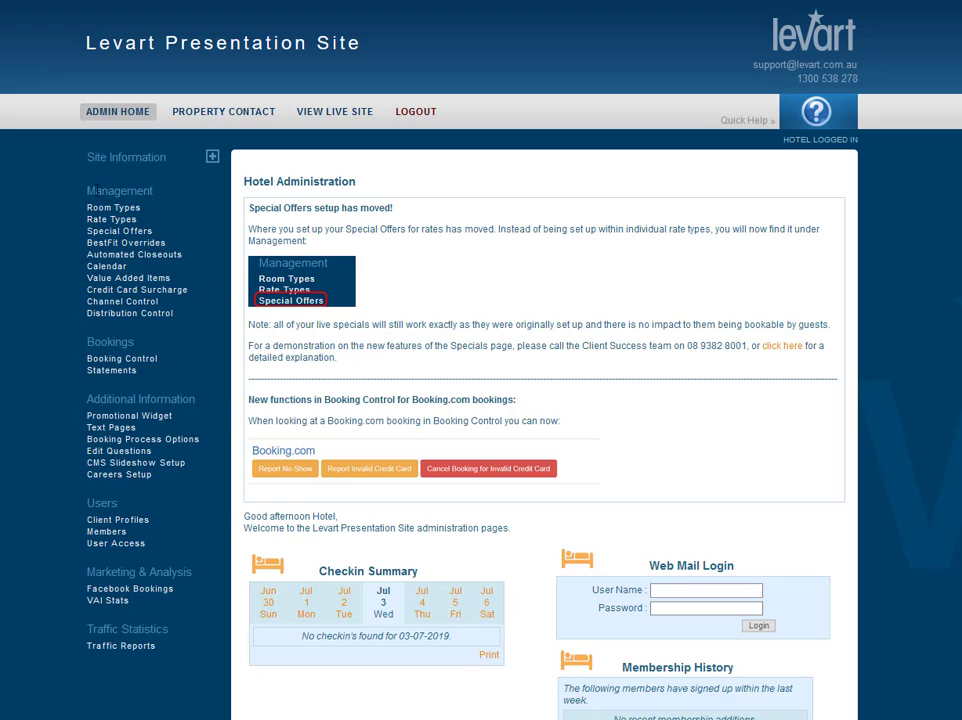
Open the Rooms page under Site Information and start adding a new room type.
drag(88, 158, 167, 158)
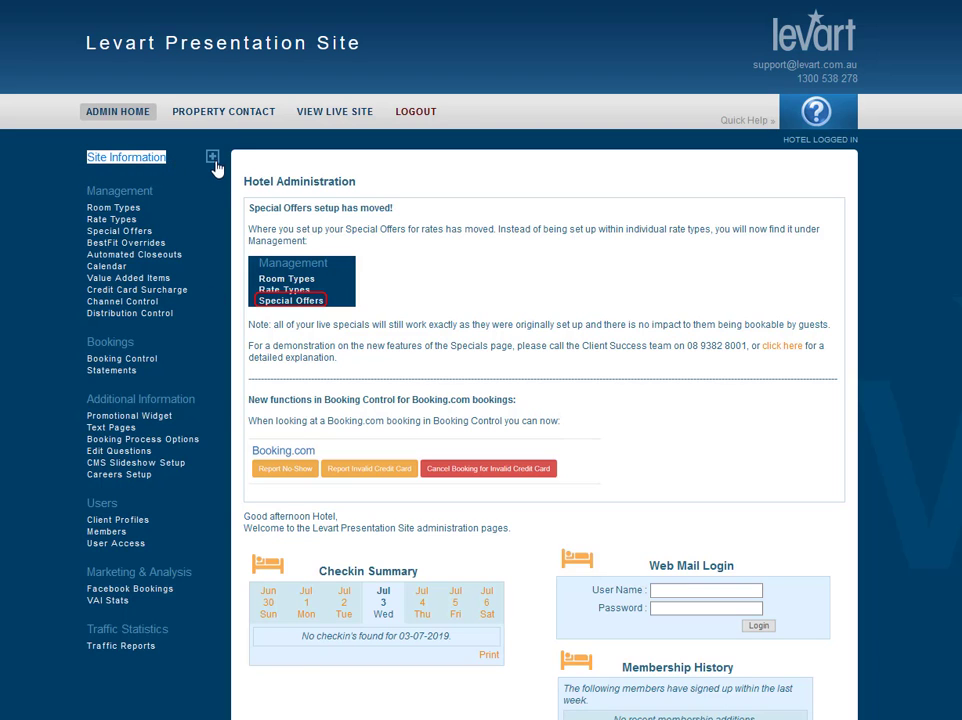
click(213, 158)
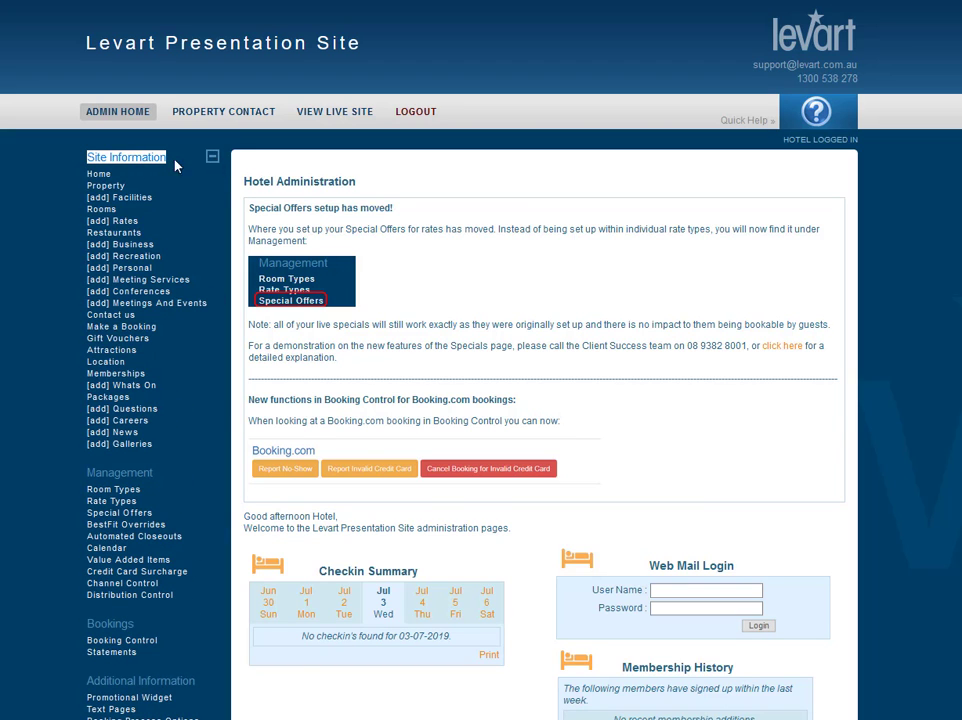
click(104, 218)
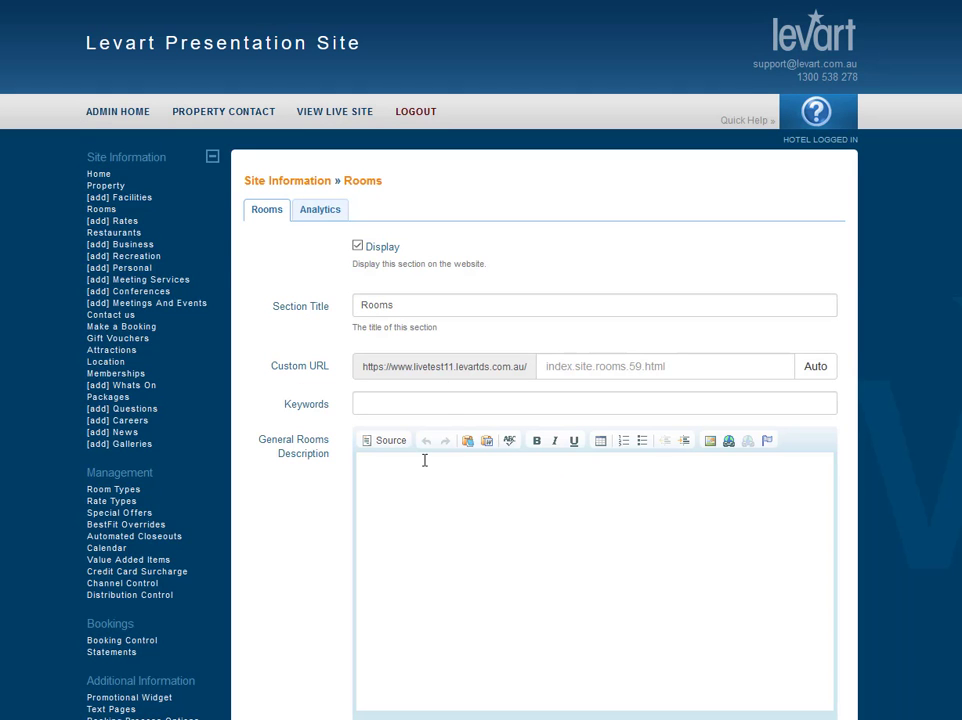
scroll(424, 460, down, 10)
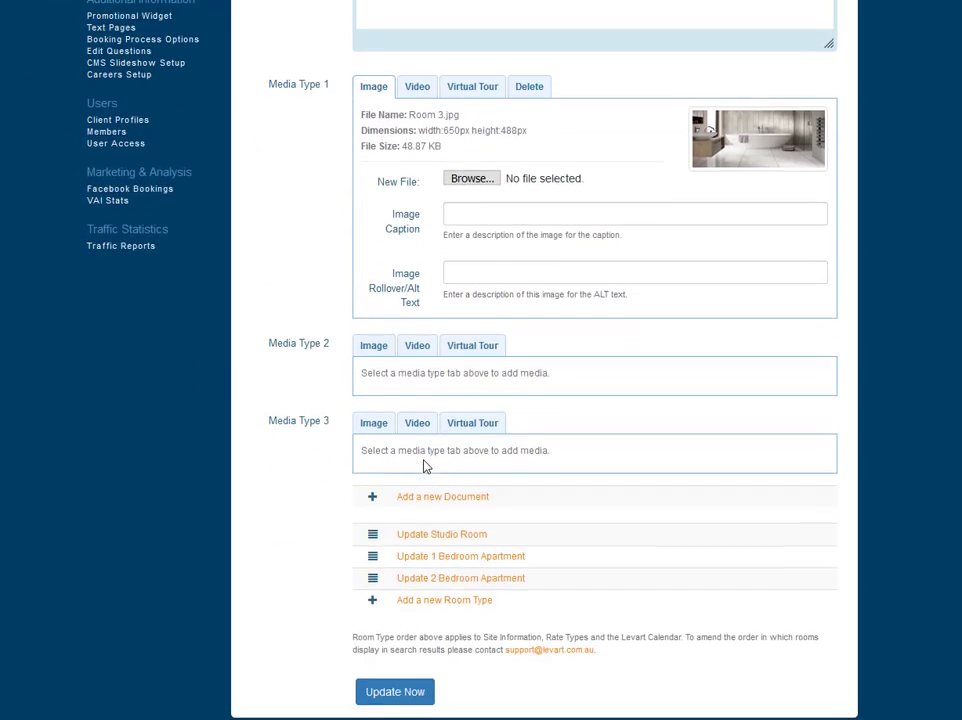
click(466, 597)
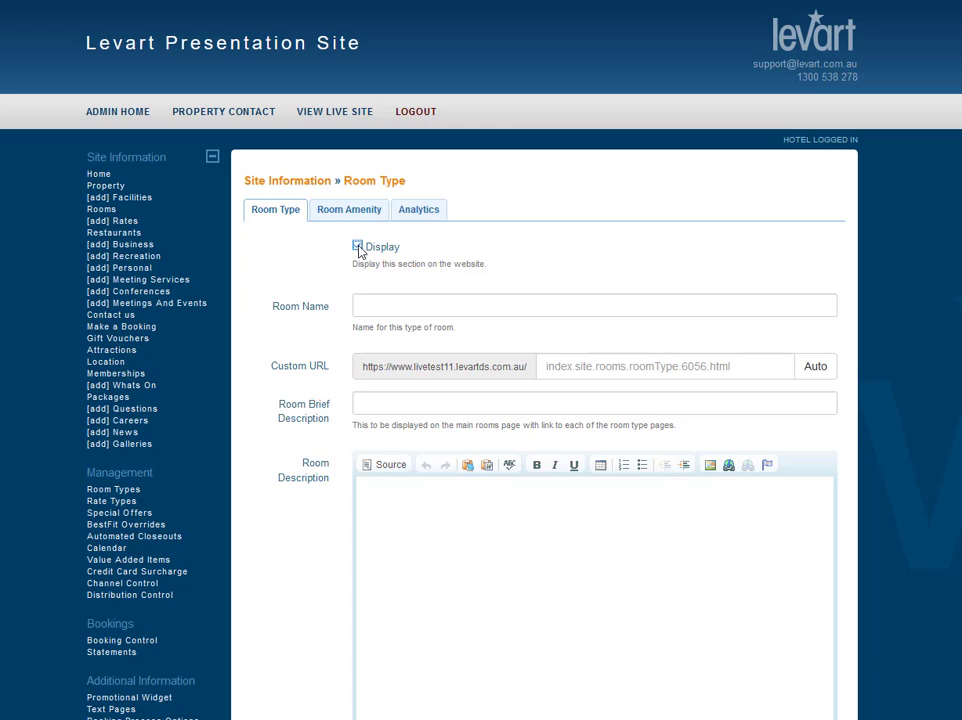
Enable display for the new room type and name it Deluxe Apartment.
click(358, 246)
click(370, 301)
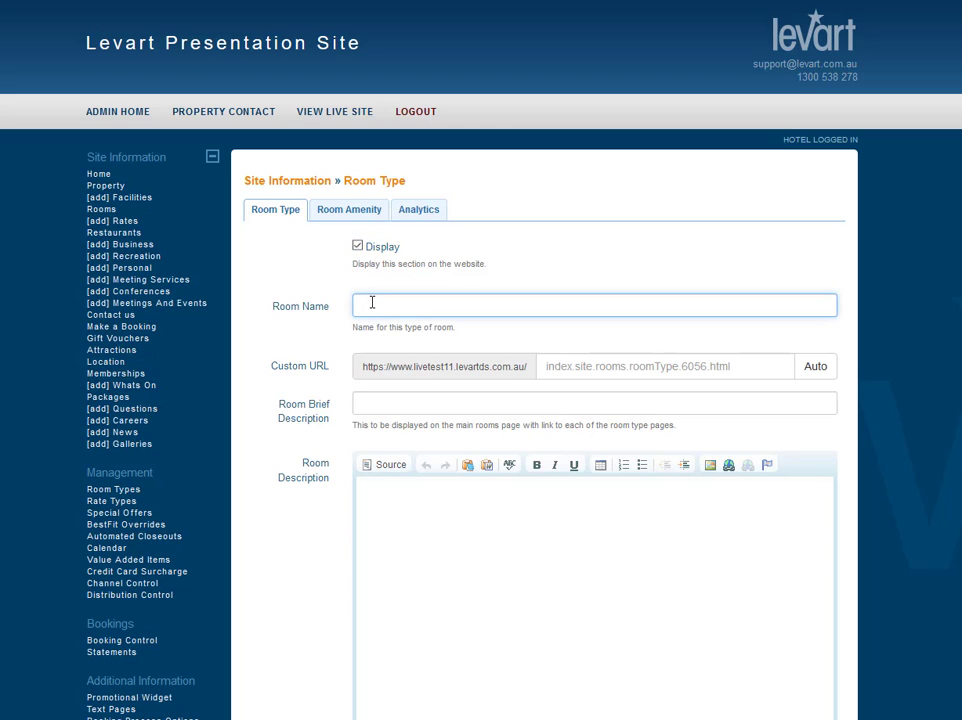
text(Deluxe Apartment)
Auto-generate the room type's custom URL from its name.
click(291, 370)
triple_click(291, 370)
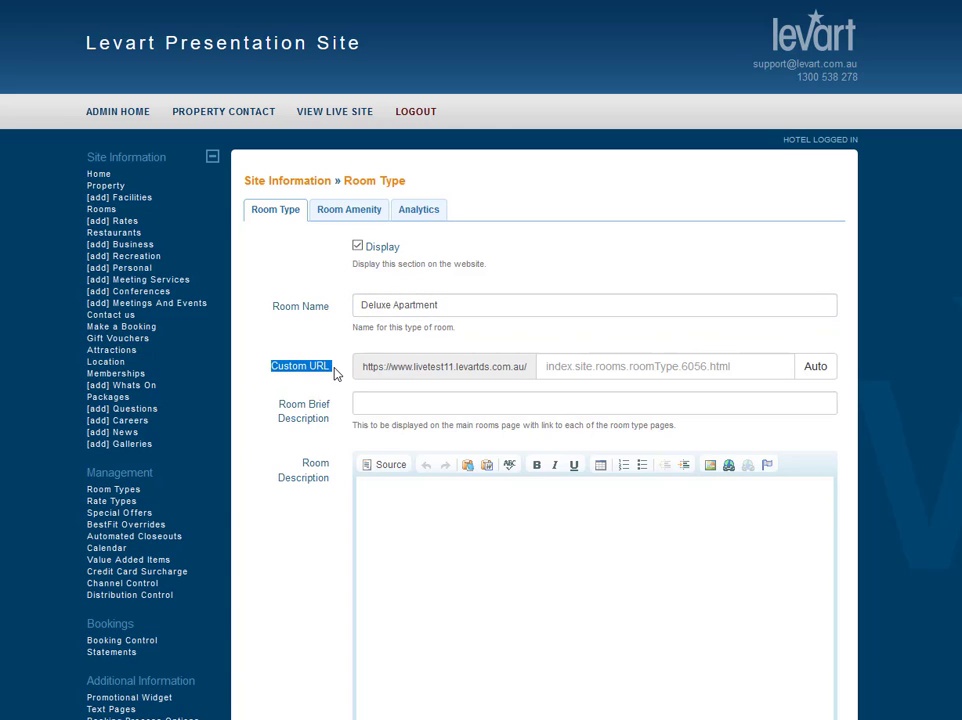
click(816, 371)
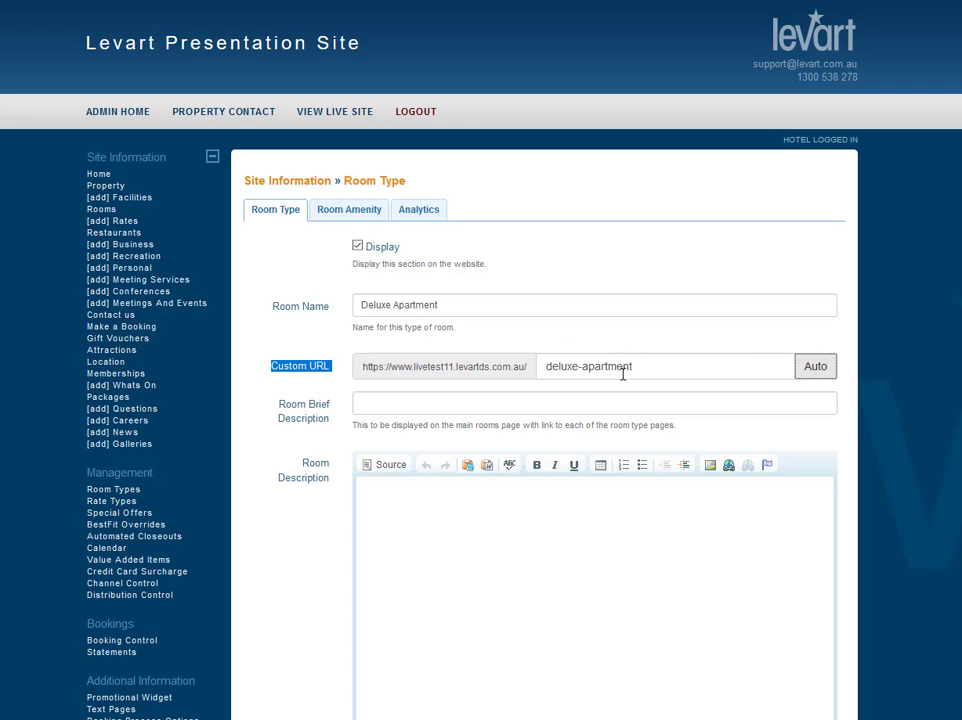
Paste the brief description "A large and spacious apartment overlooking the ocean with your own private balcony".
click(374, 406)
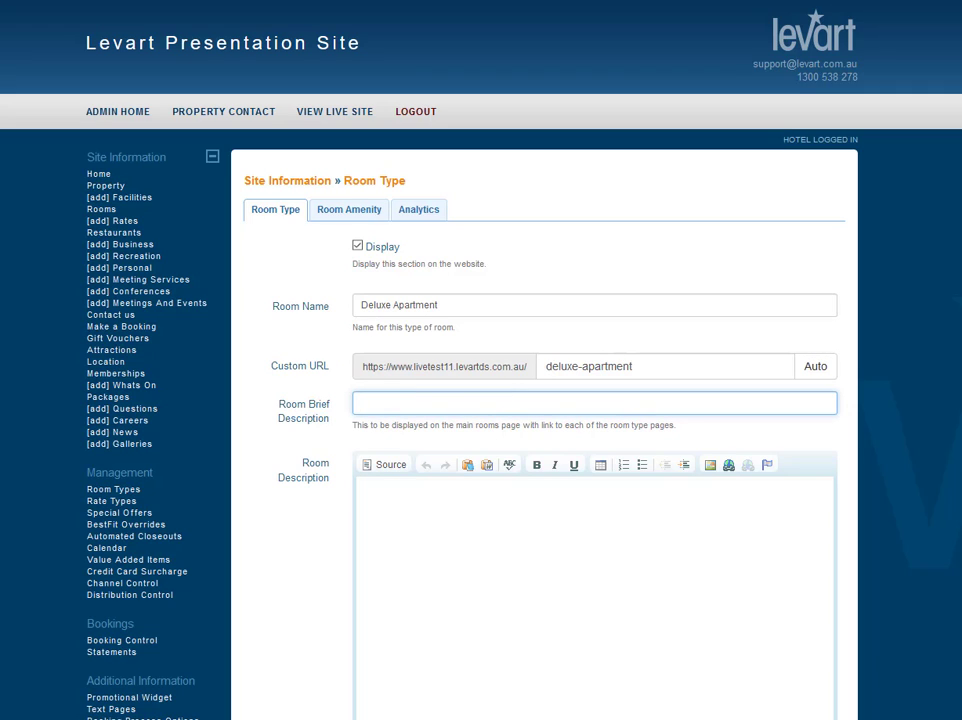
key(alt+Tab)
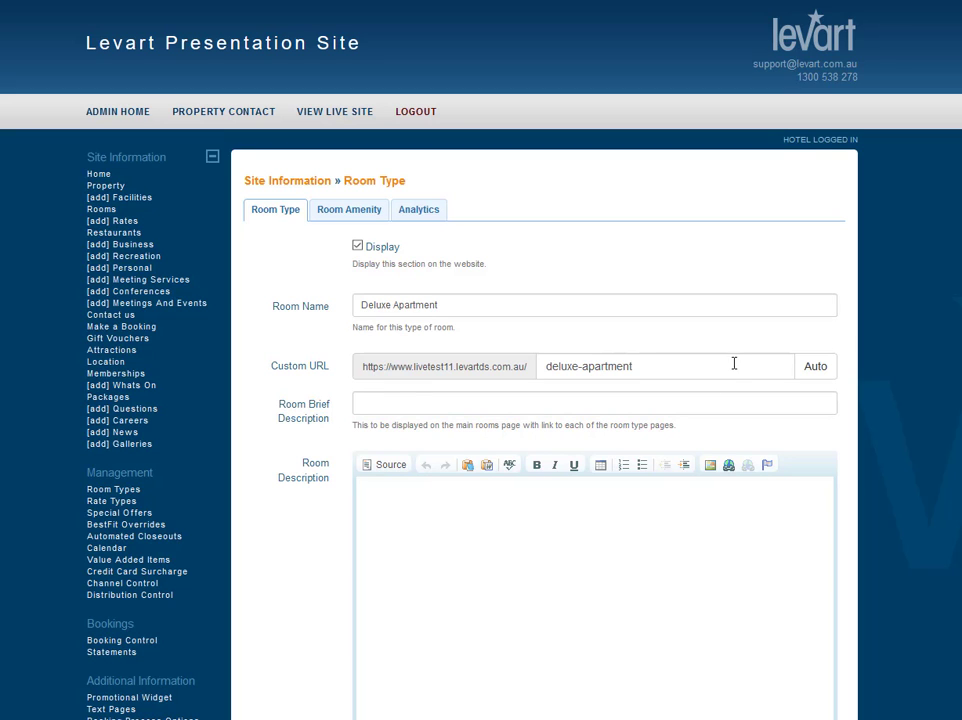
click(362, 400)
text(A large and spacious apartment overlooking the ocean with your own private balcony)
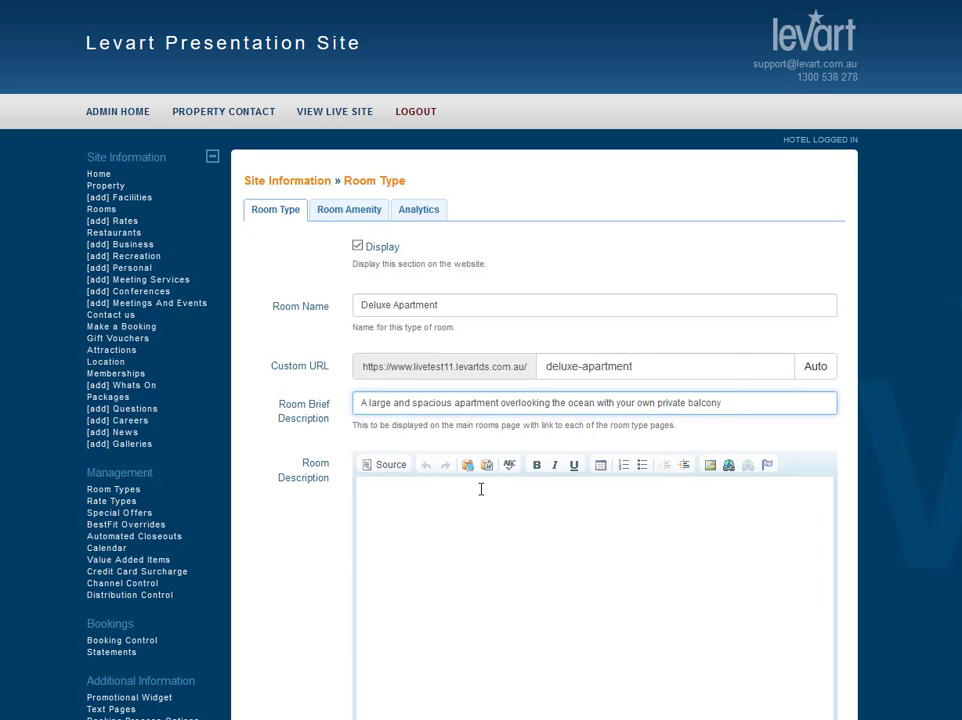
Paste the full room description about sleeping 4 people, en suites, buffet breakfast and the private balcony.
scroll(484, 485, down, 2)
click(610, 427)
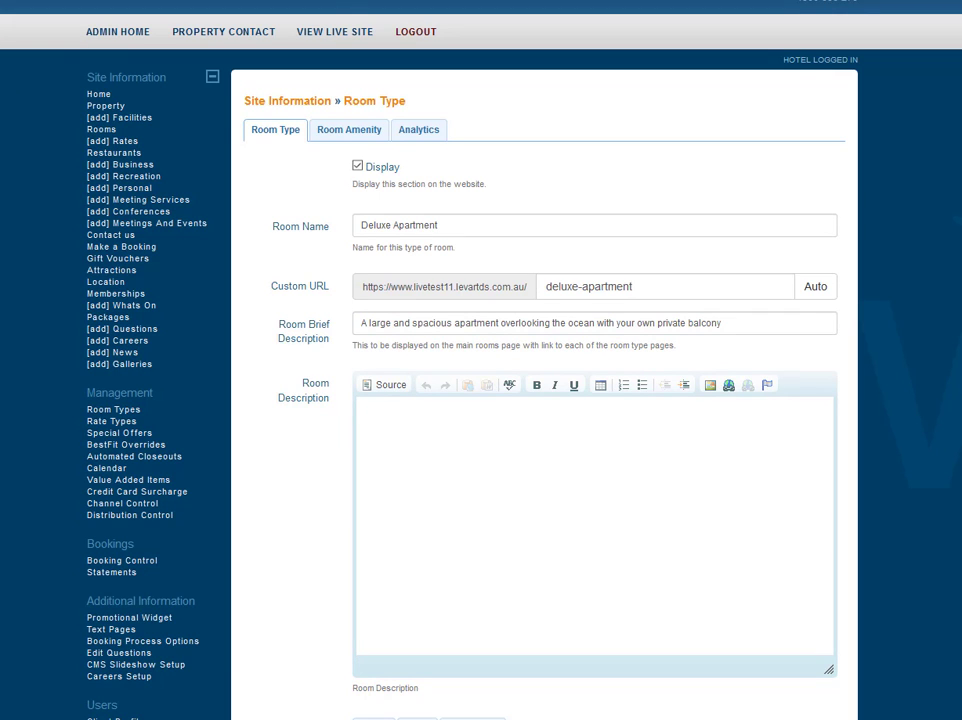
text(Comfortably sleeps 4 people with 2 separate bedrooms each with their own en suite. Rain showers and lush robes and dressing gowns. Full buffet breakfast included with a wide range of cooked and continental options. The living area opens out to your own private balcony where you can watch the sunset while enjoying a glass of Sauvignon Blanc.)
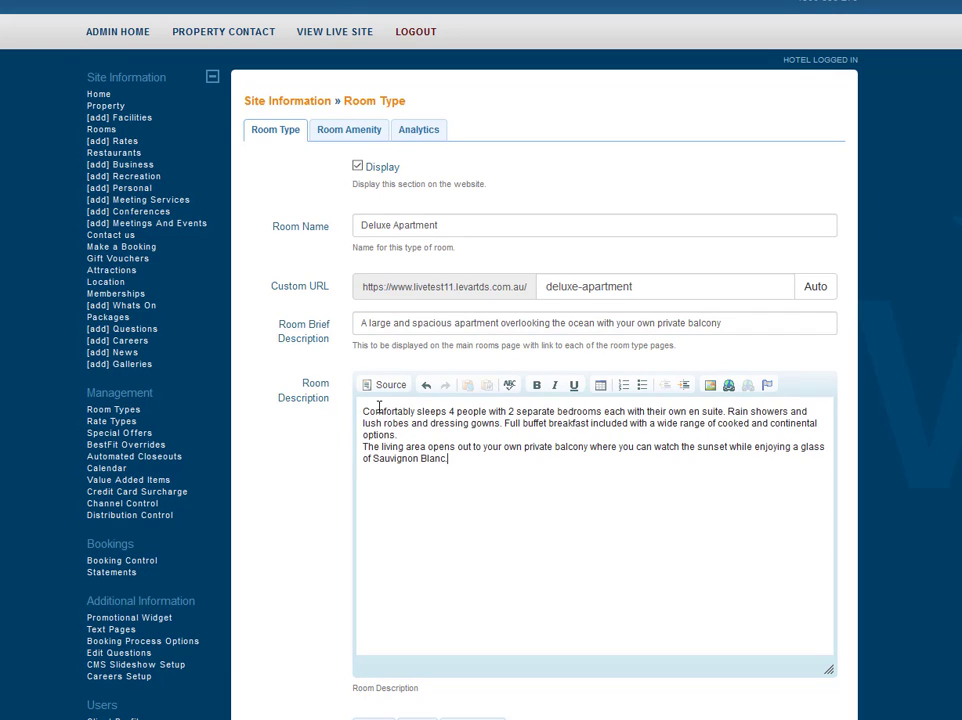
Upload Room 1.jpg from Room Images as the first media image.
scroll(550, 535, down, 4)
scroll(549, 539, down, 6)
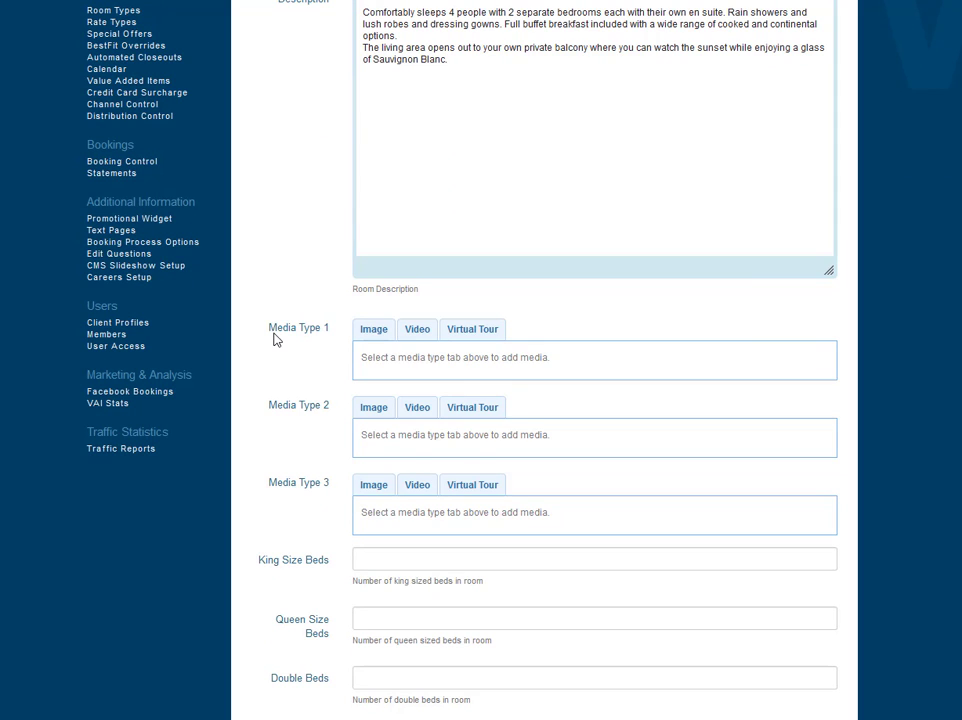
click(371, 337)
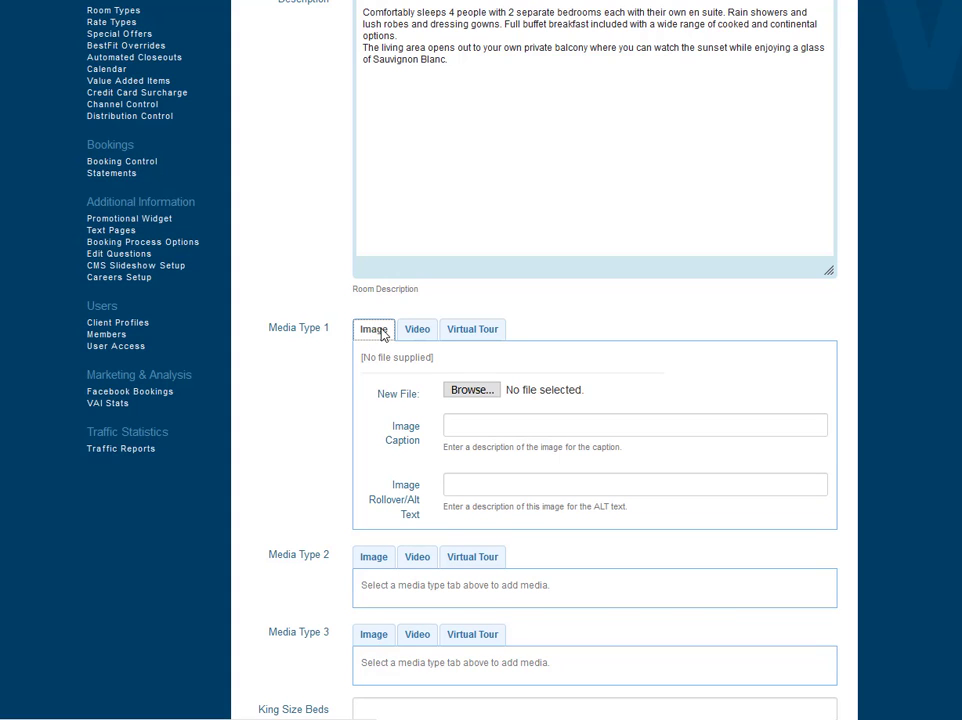
click(471, 390)
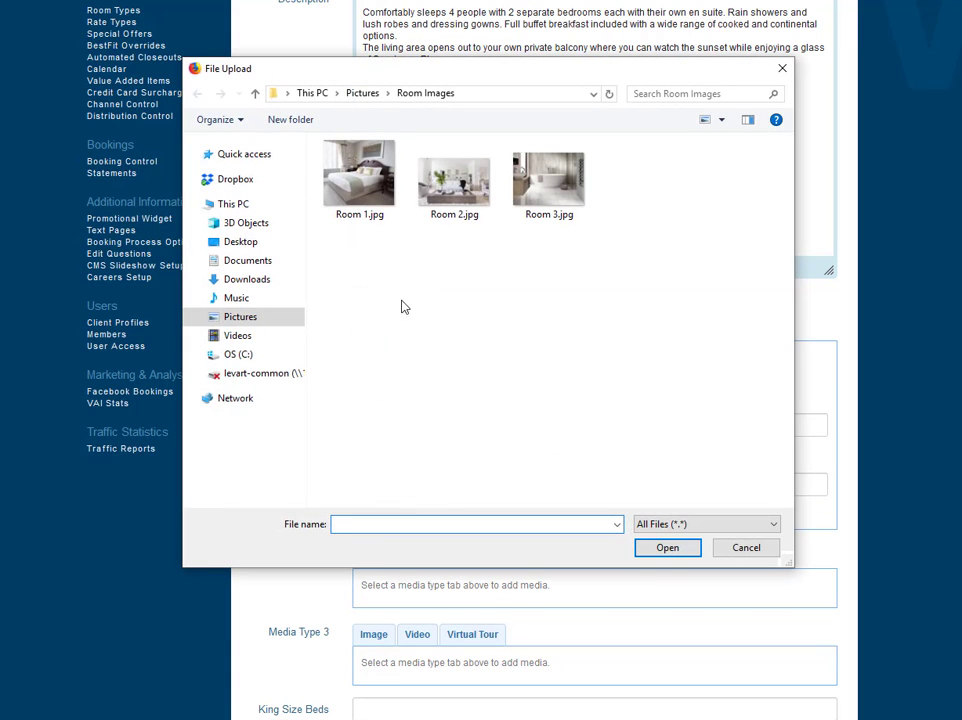
click(359, 178)
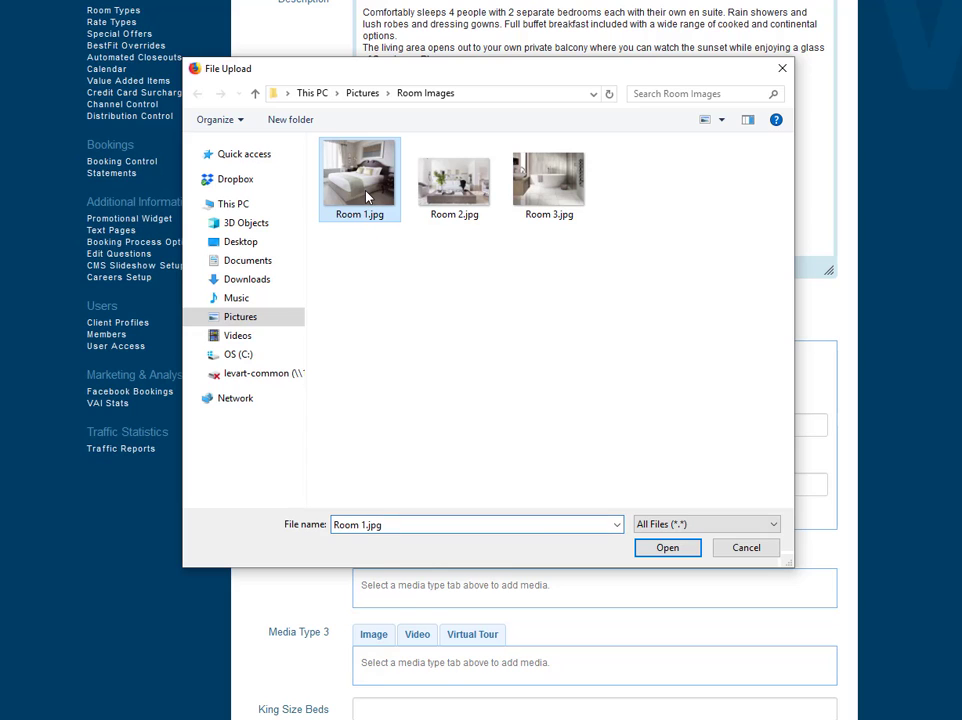
click(668, 548)
Upload Room 2.jpg as the second media image.
scroll(468, 485, down, 1)
scroll(465, 483, down, 3)
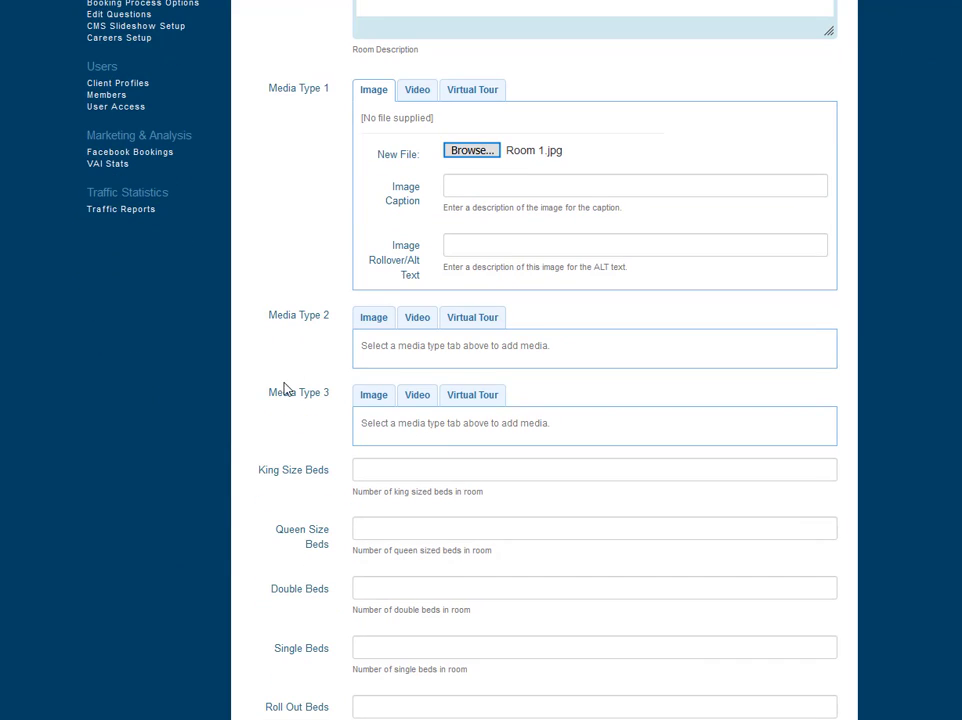
click(372, 320)
click(468, 380)
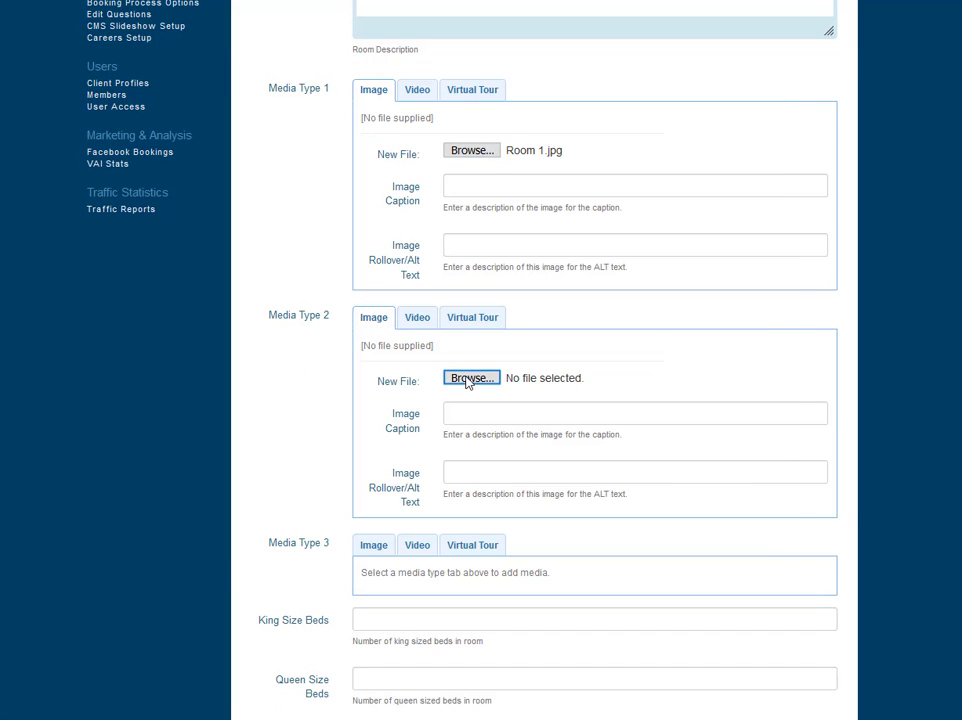
click(454, 180)
click(667, 548)
Upload Room 3.jpg as the third media image.
scroll(451, 404, down, 4)
click(373, 308)
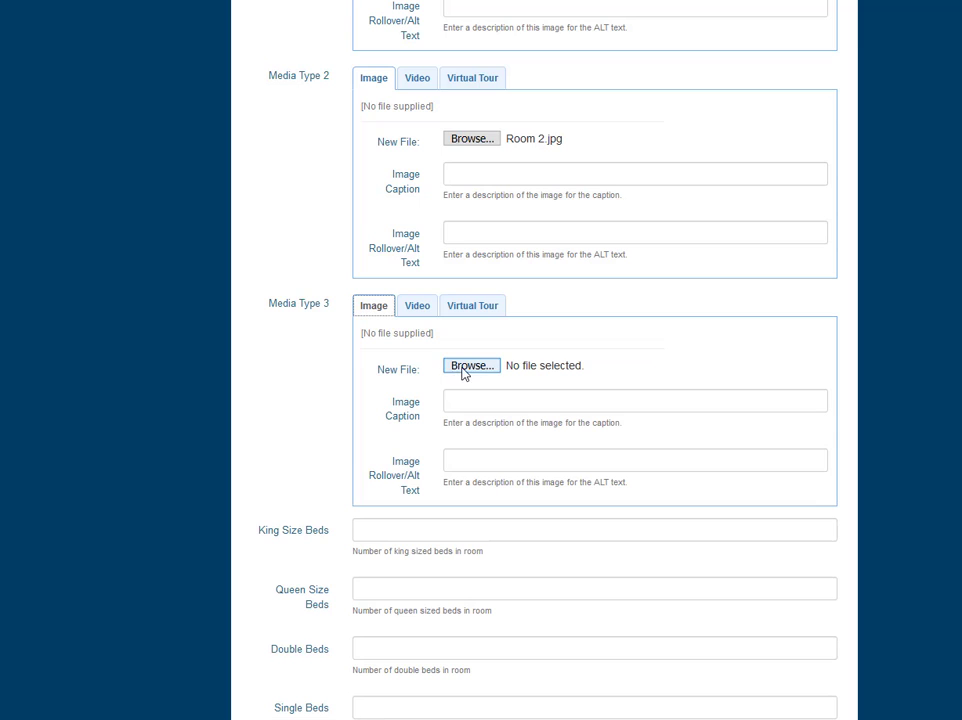
click(466, 366)
click(551, 182)
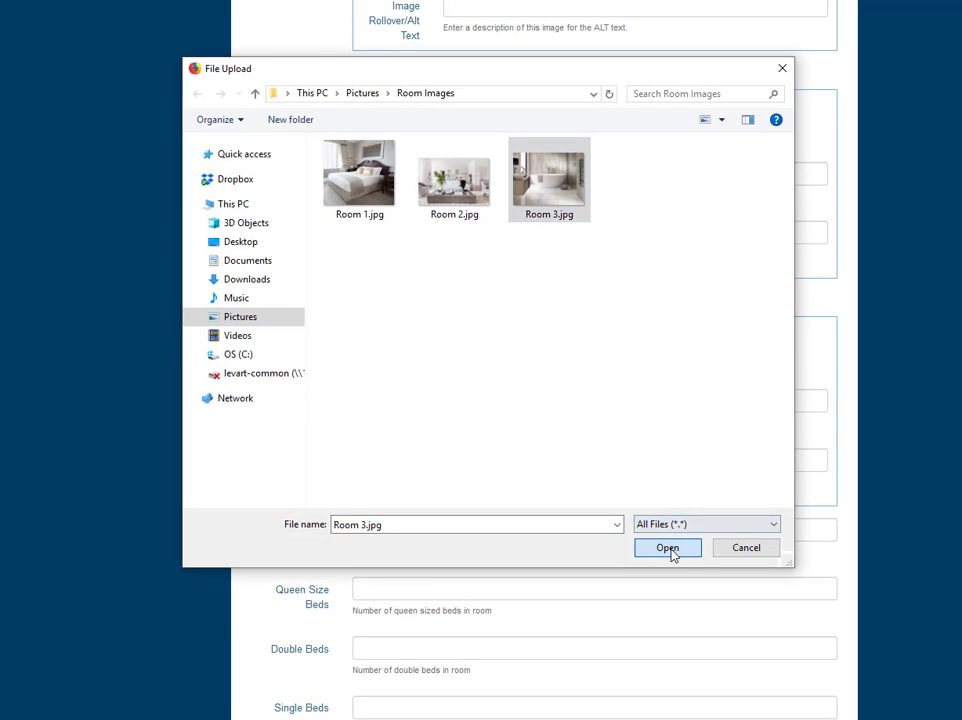
click(667, 548)
Set king size beds to 2 and maximum guests to 4, then save the room type.
scroll(417, 438, down, 3)
scroll(417, 438, down, 2)
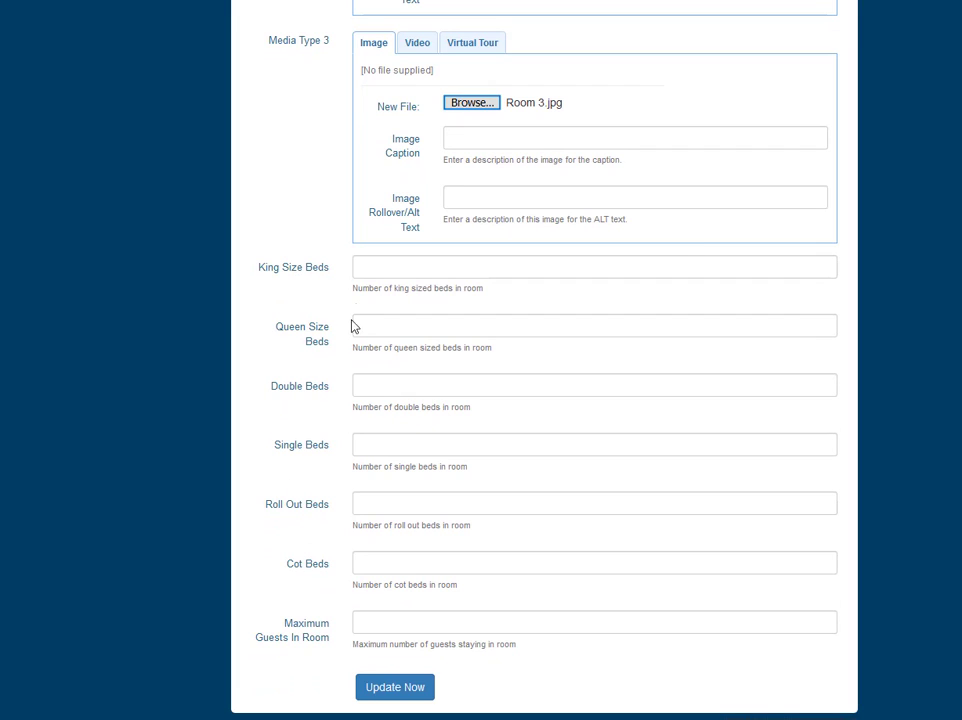
click(377, 268)
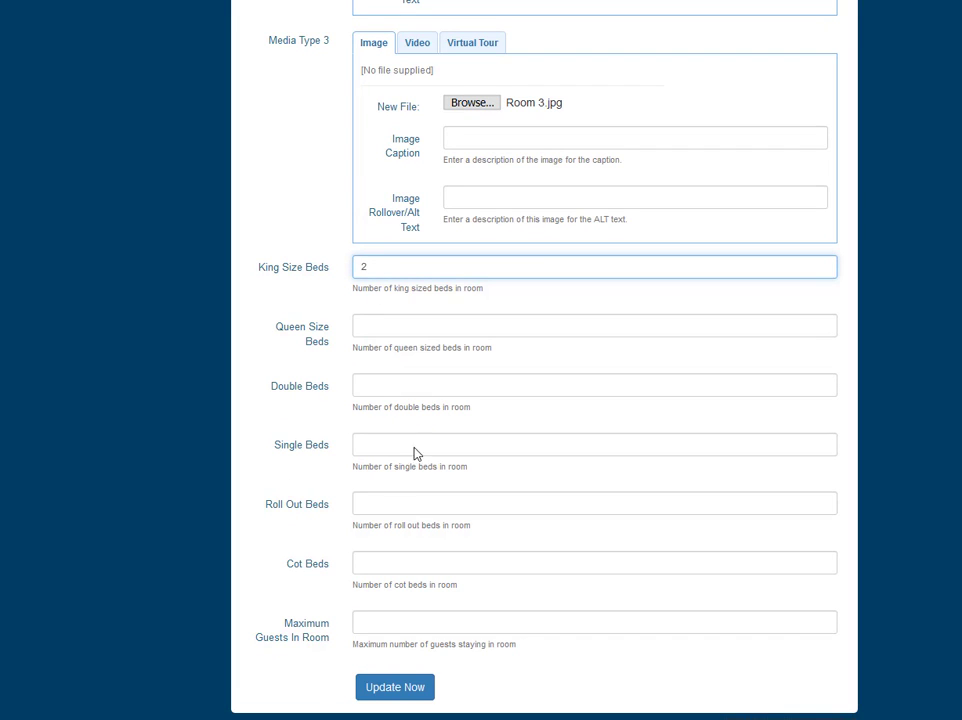
click(376, 625)
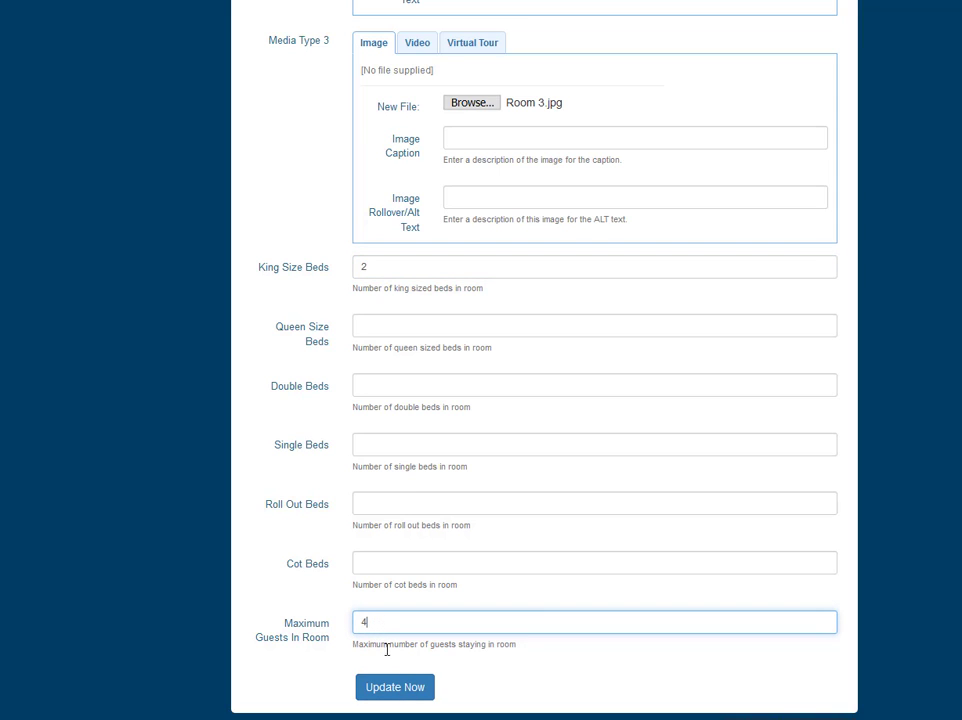
click(396, 690)
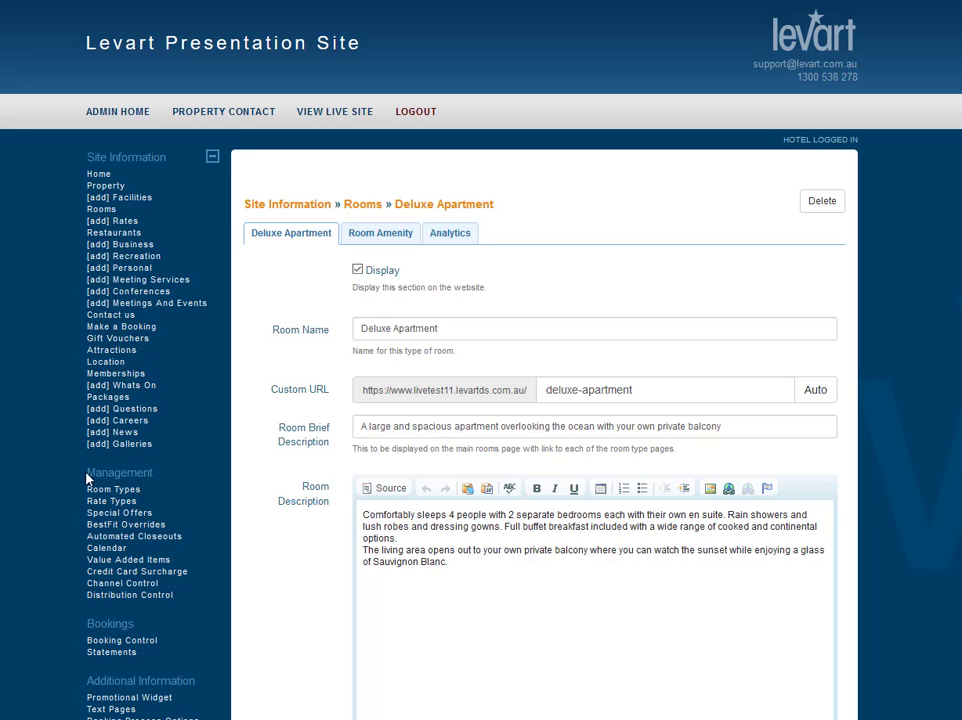
Open the properties of the Deluxe Apartment from the Room Types list.
drag(87, 473, 152, 473)
click(127, 492)
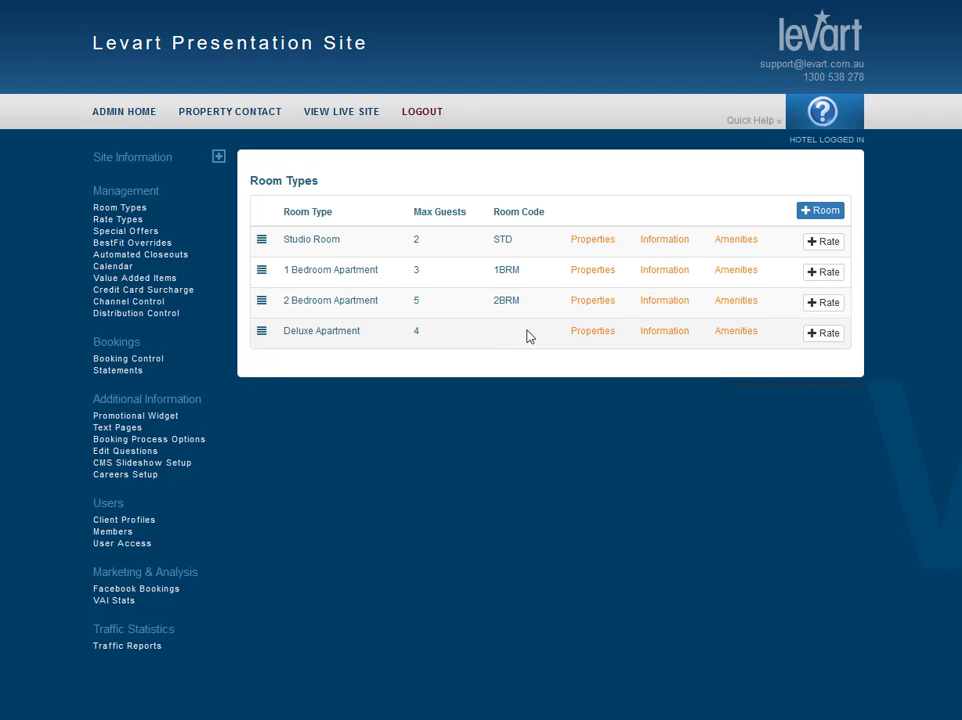
click(593, 333)
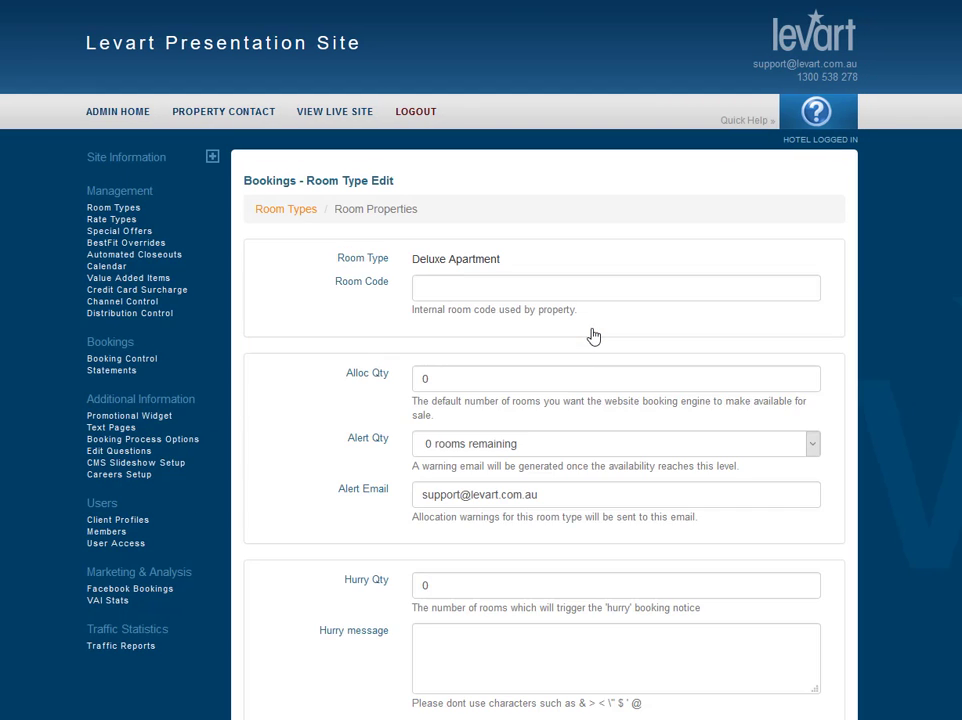
Set the room code to DLX and the allocation quantity to 8.
click(452, 290)
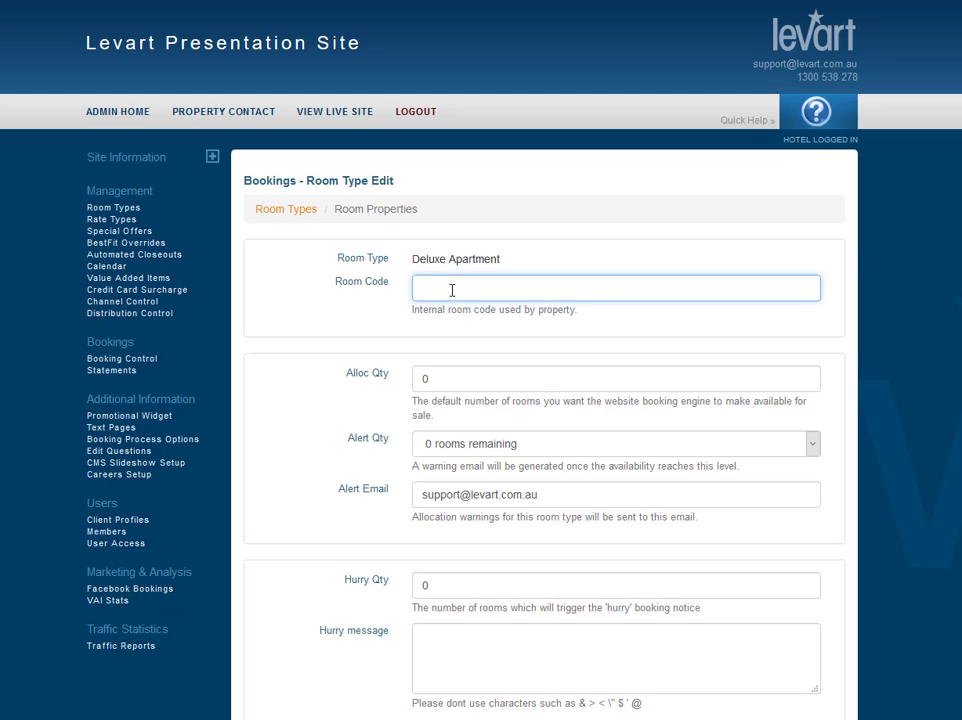
text(D)
click(433, 326)
click(436, 377)
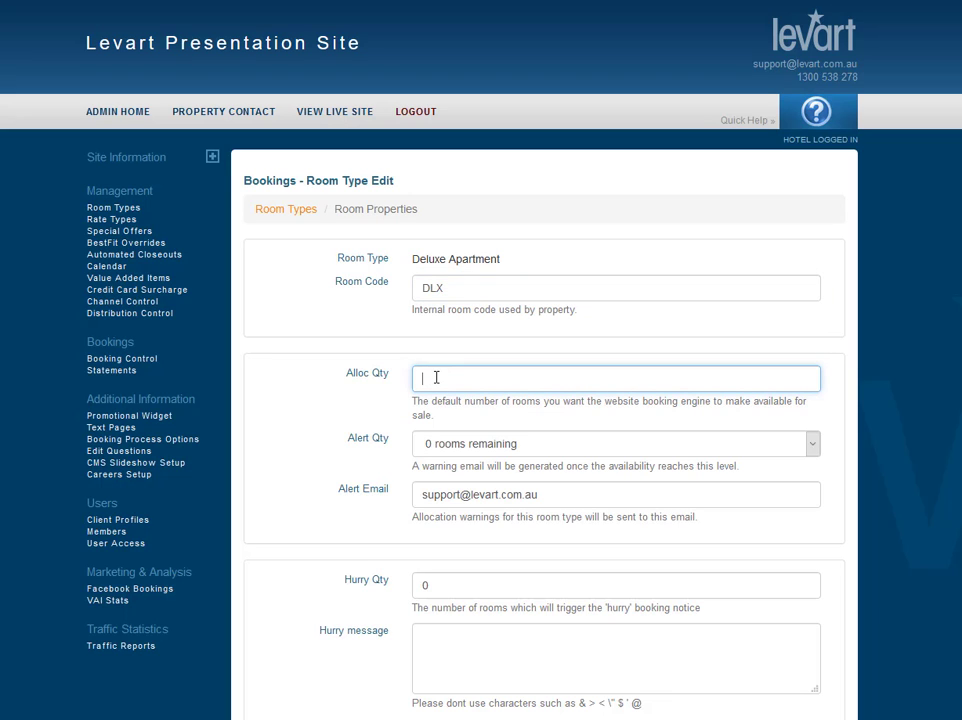
click(442, 399)
scroll(305, 470, down, 1)
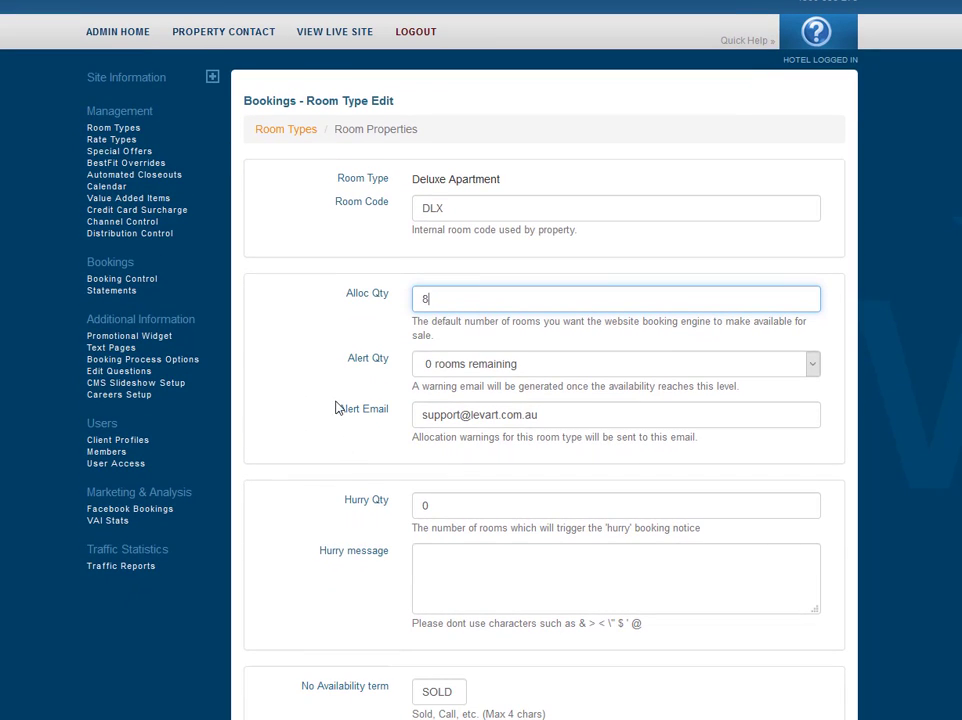
Set the alert quantity to 2 rooms remaining and the hurry quantity to 2.
click(471, 367)
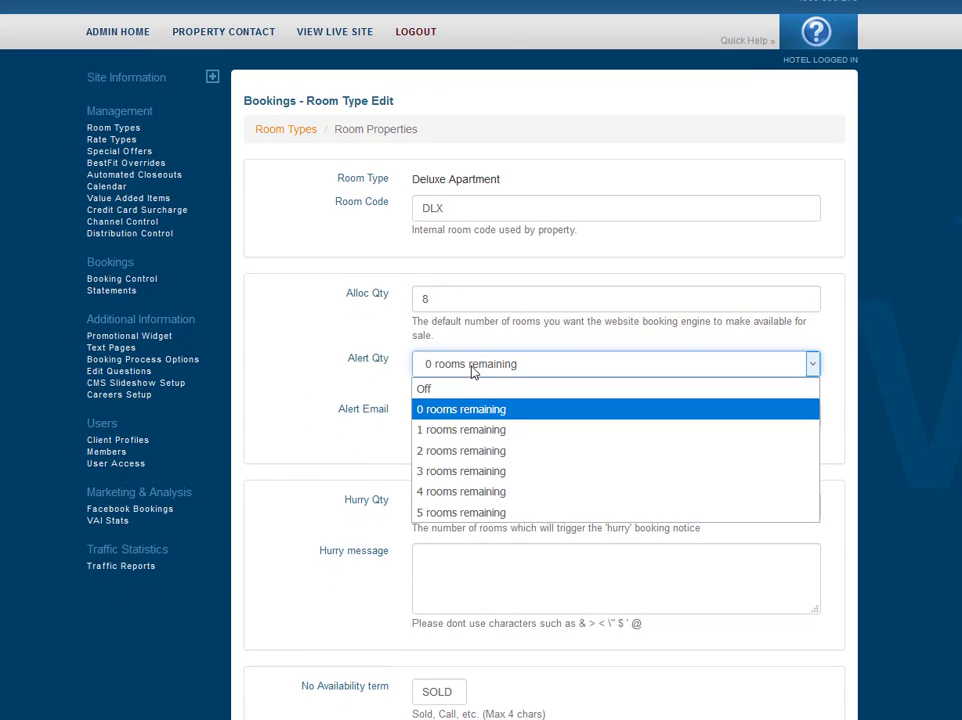
click(474, 459)
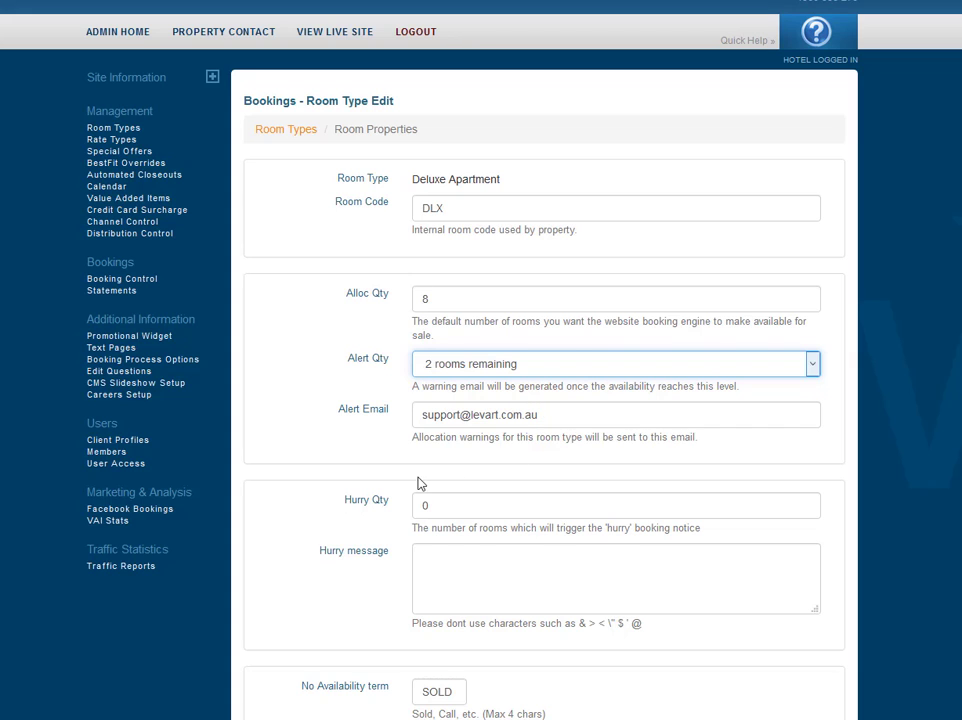
scroll(422, 478, down, 1)
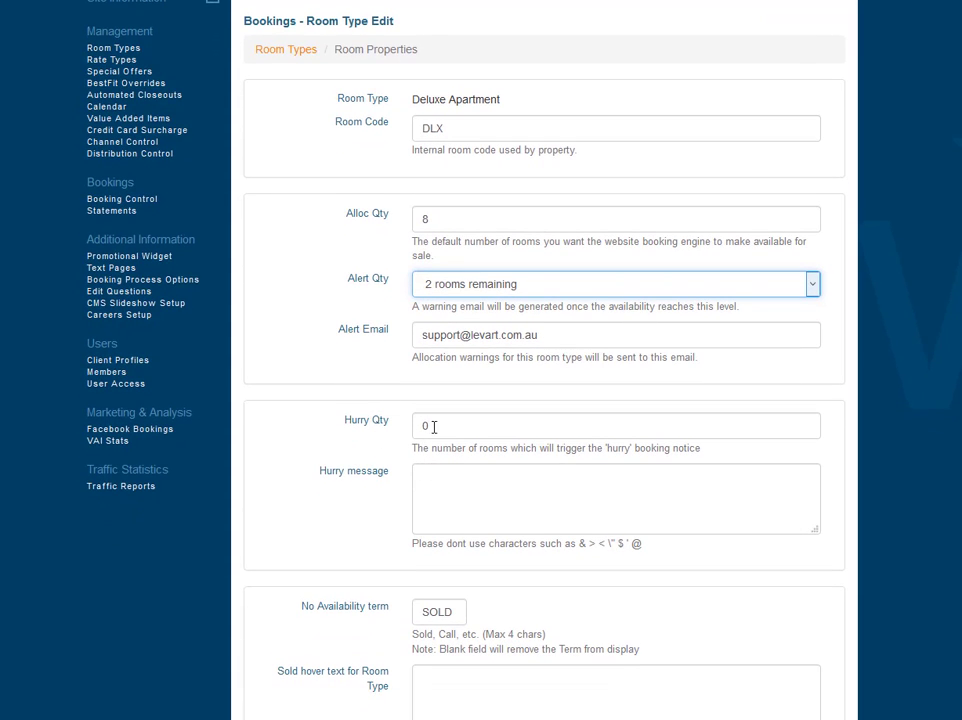
click(445, 422)
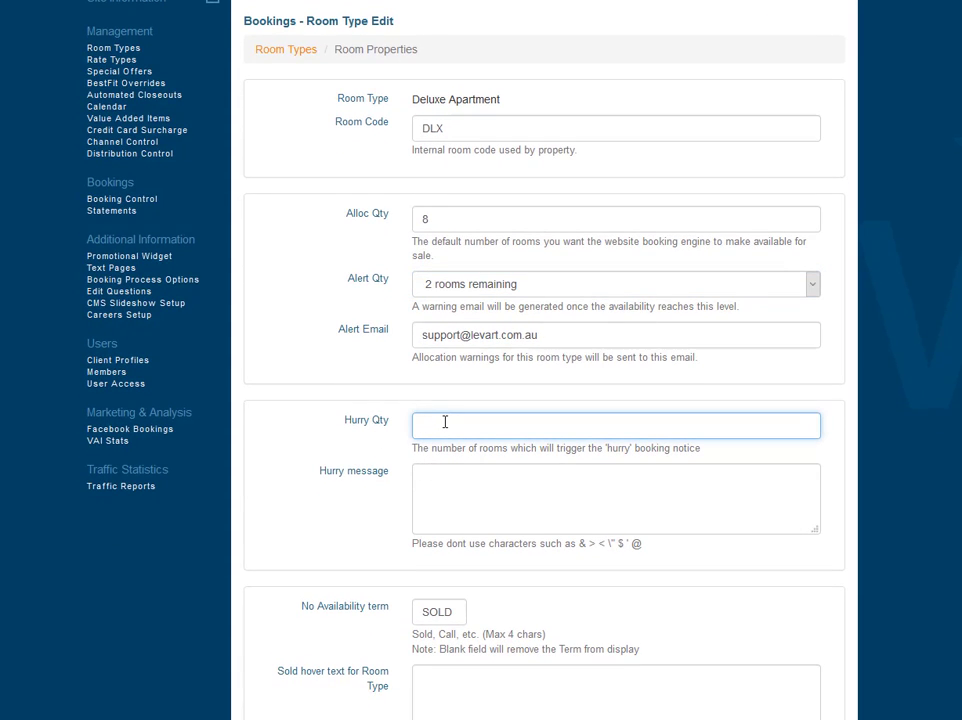
text(2)
Paste the hurry message "Hurry last room left! Book now to avoid disappointment".
click(440, 449)
click(431, 480)
text(Hurry last room left! Book now to avoid disappointment)
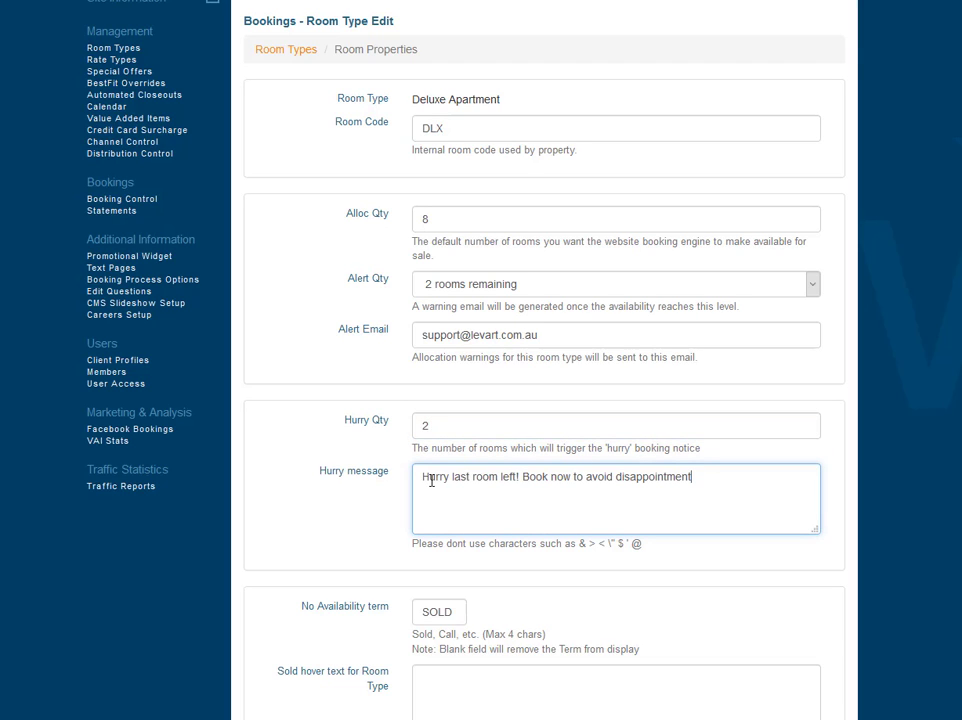
Paste the sold hover text apologising that the room type is fully booked and asking guests to call, and choose the phone sold icon.
scroll(451, 480, down, 1)
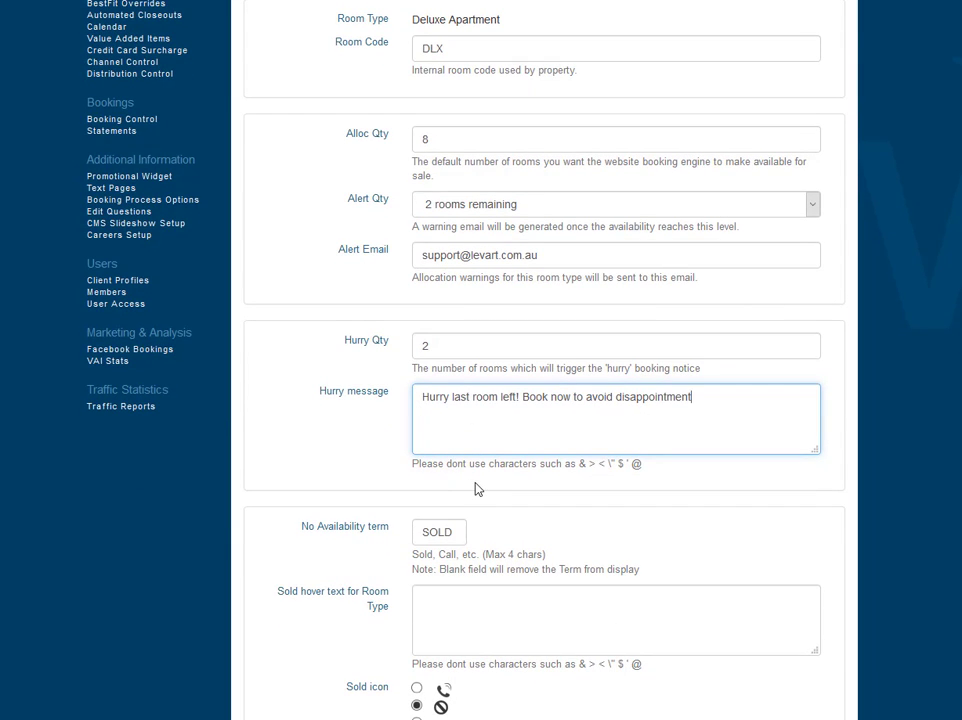
scroll(474, 485, down, 3)
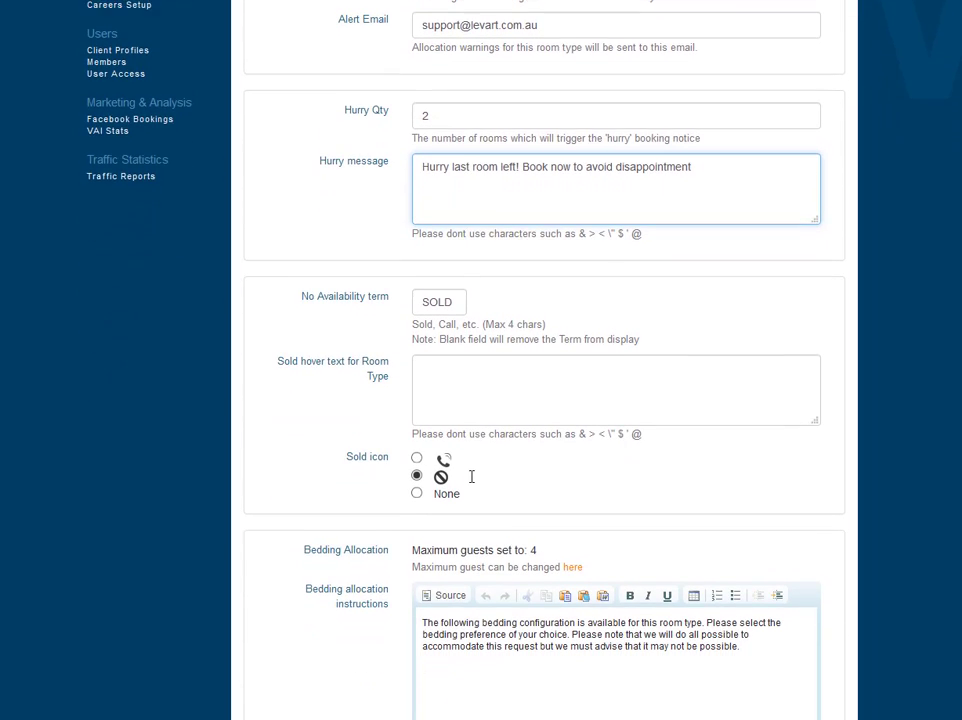
scroll(471, 477, down, 1)
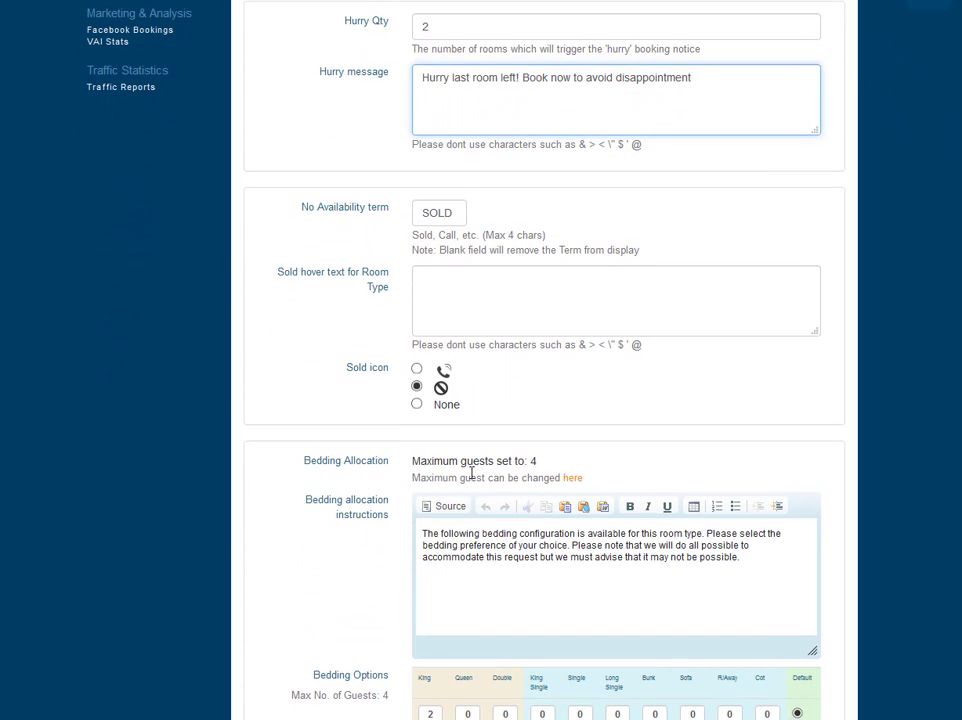
click(423, 281)
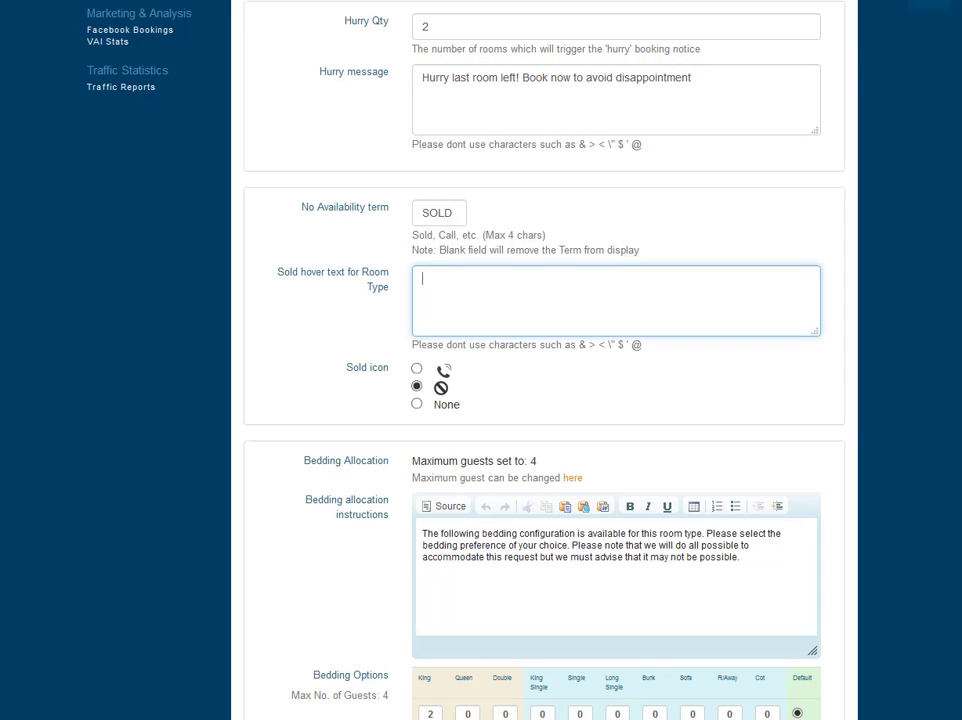
click(318, 210)
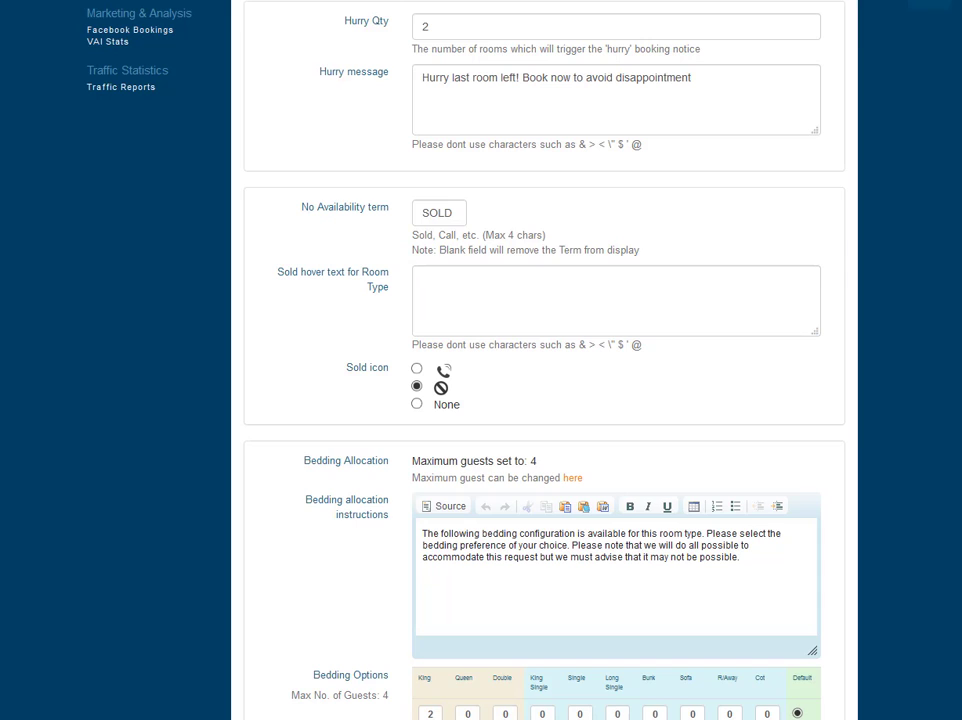
click(646, 298)
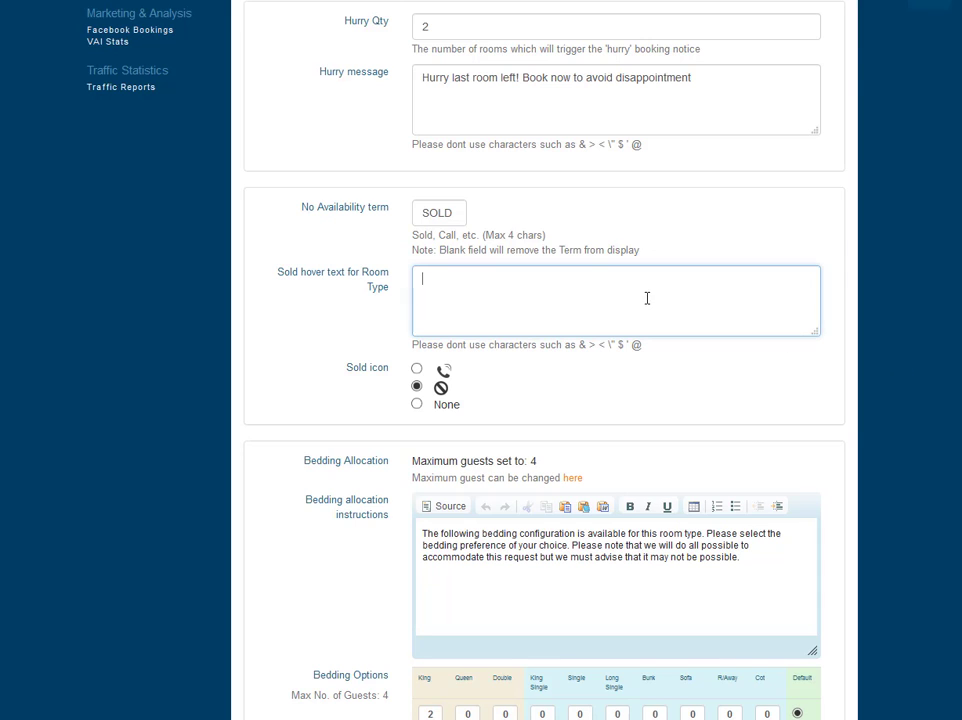
key(ctrl+v)
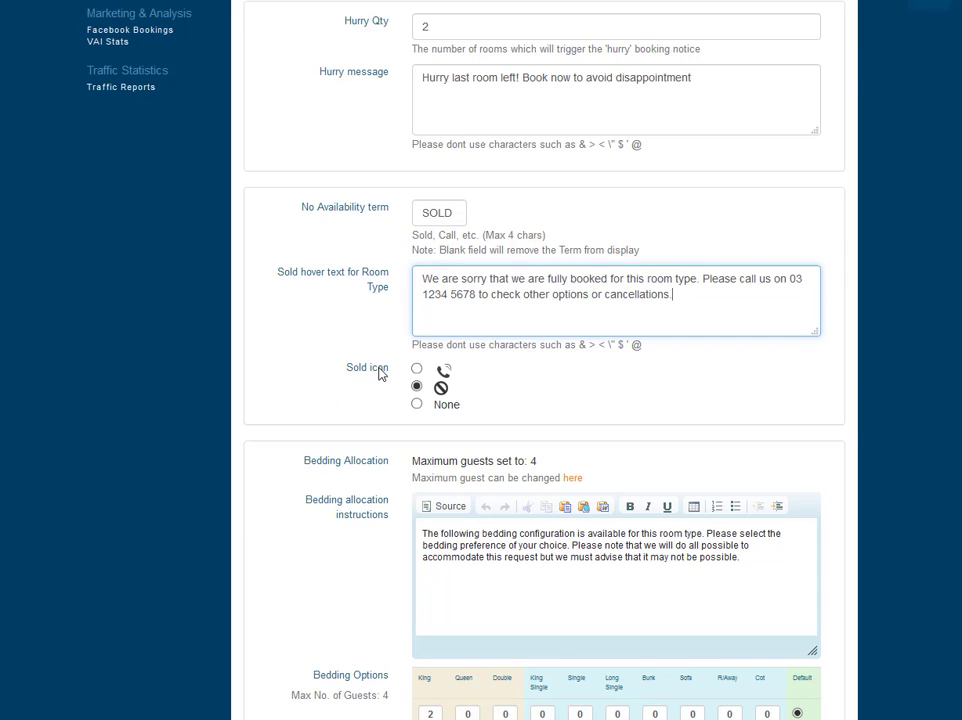
click(416, 369)
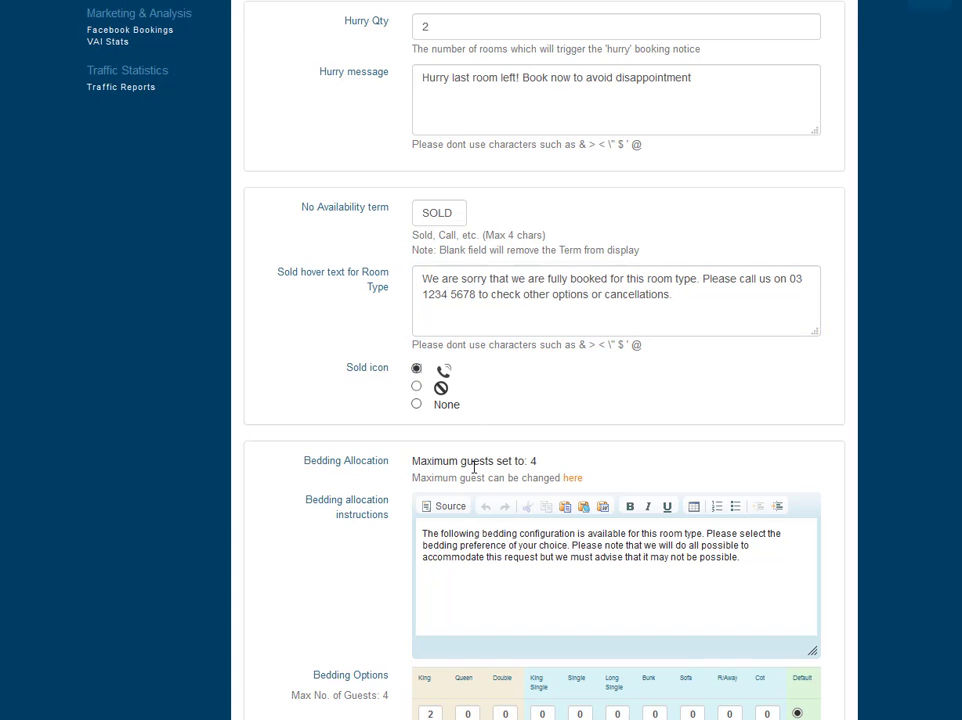
Paste the booking confirmation message thanking guests for booking with Hotel Wonderland, then submit the room properties.
scroll(466, 470, down, 3)
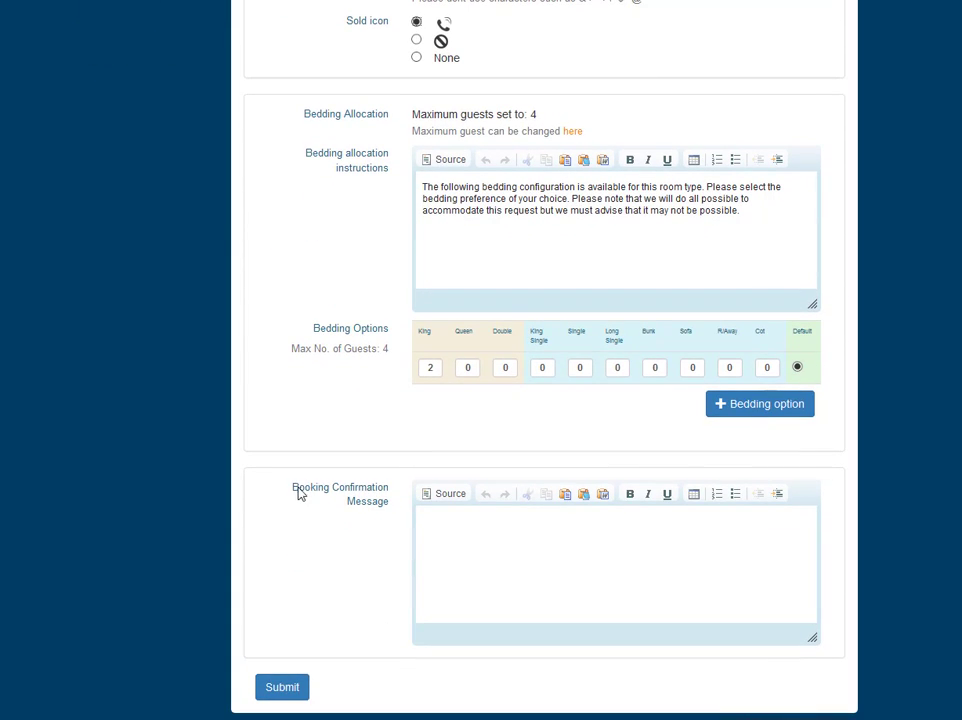
drag(292, 487, 395, 507)
click(501, 514)
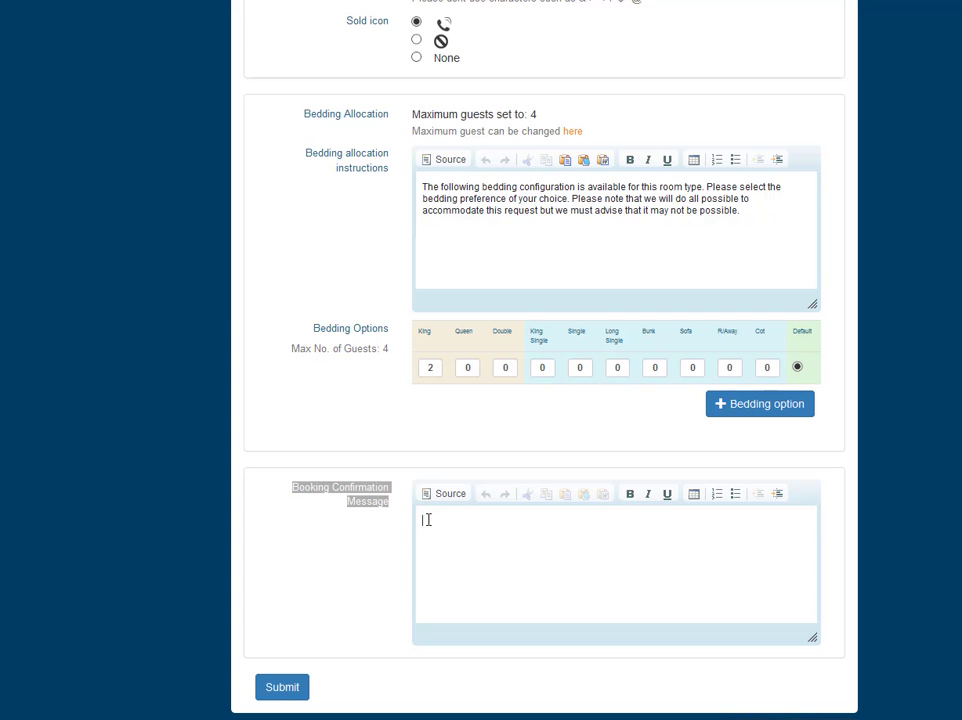
key(ctrl+v)
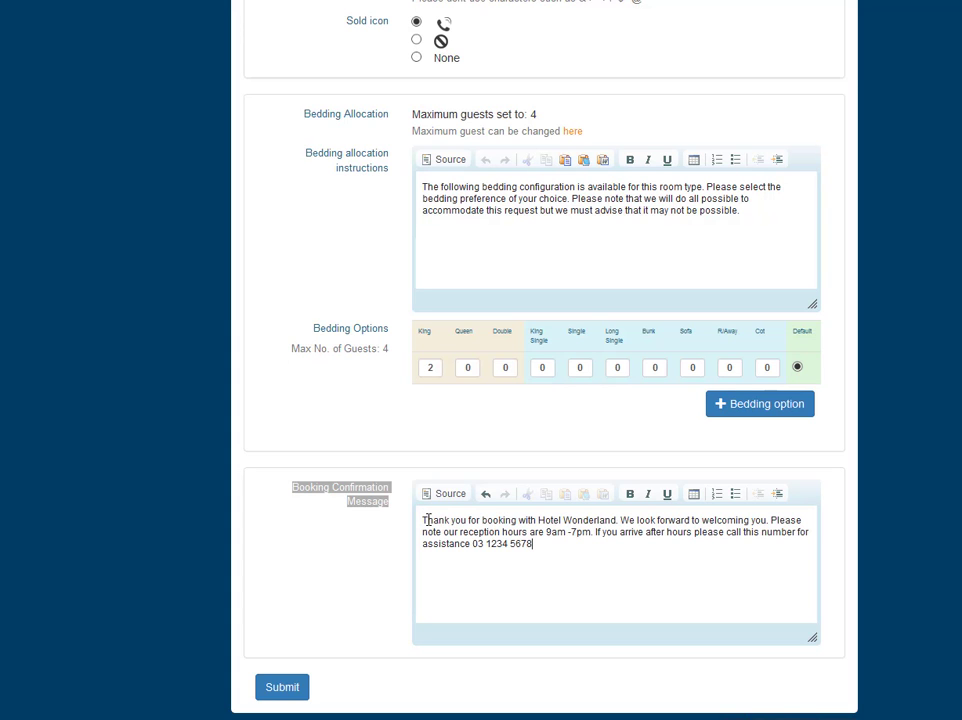
click(285, 689)
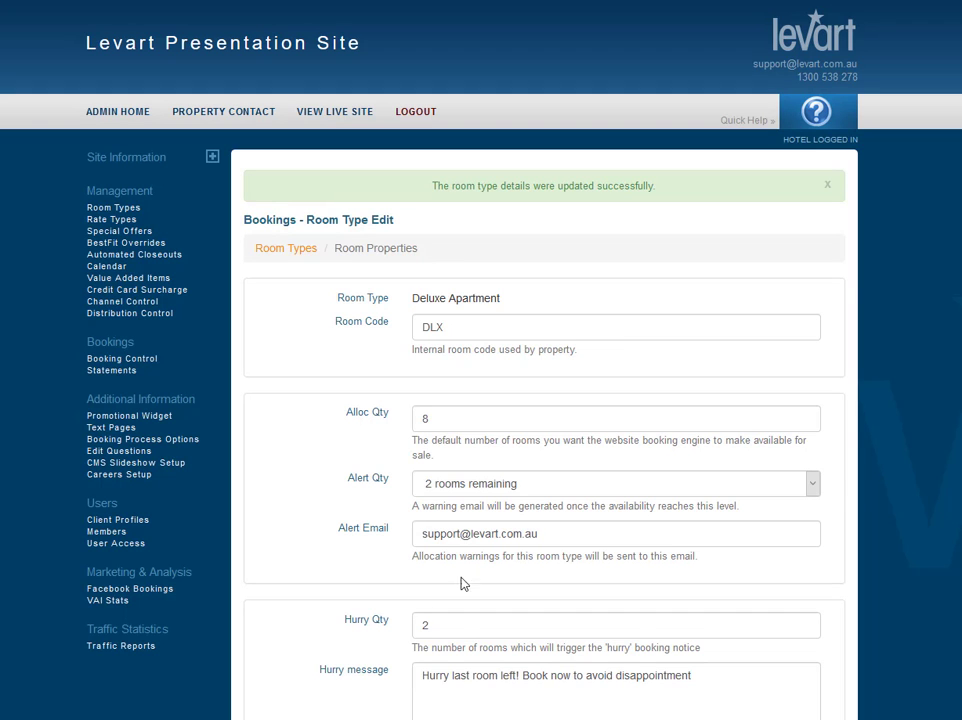
Review the bedding allocation instructions and bedding options sections.
scroll(563, 555, down, 6)
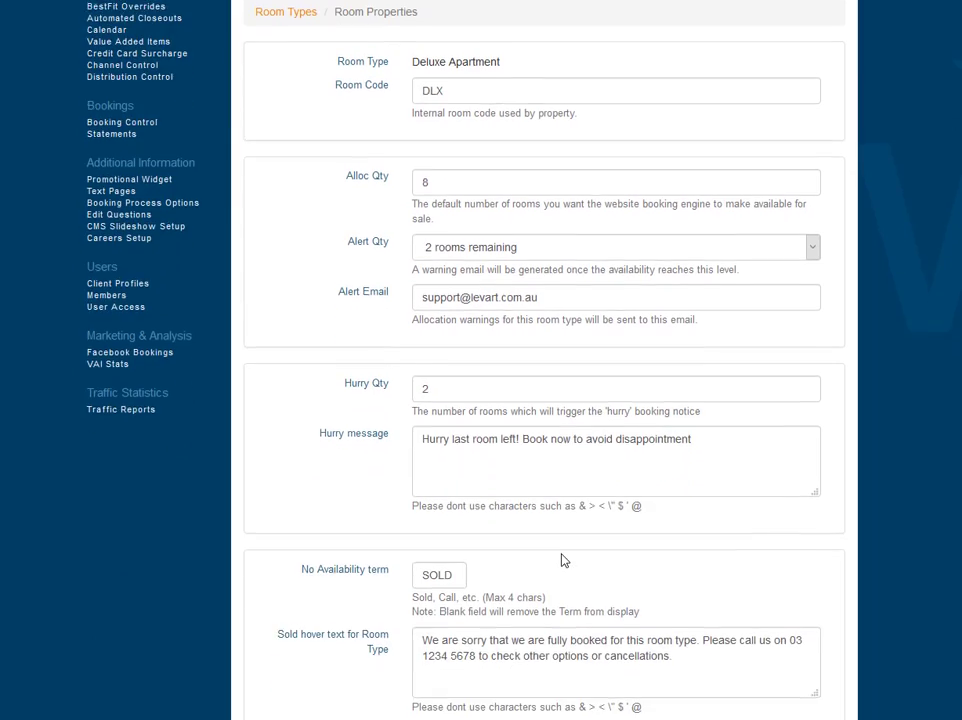
scroll(562, 557, down, 1)
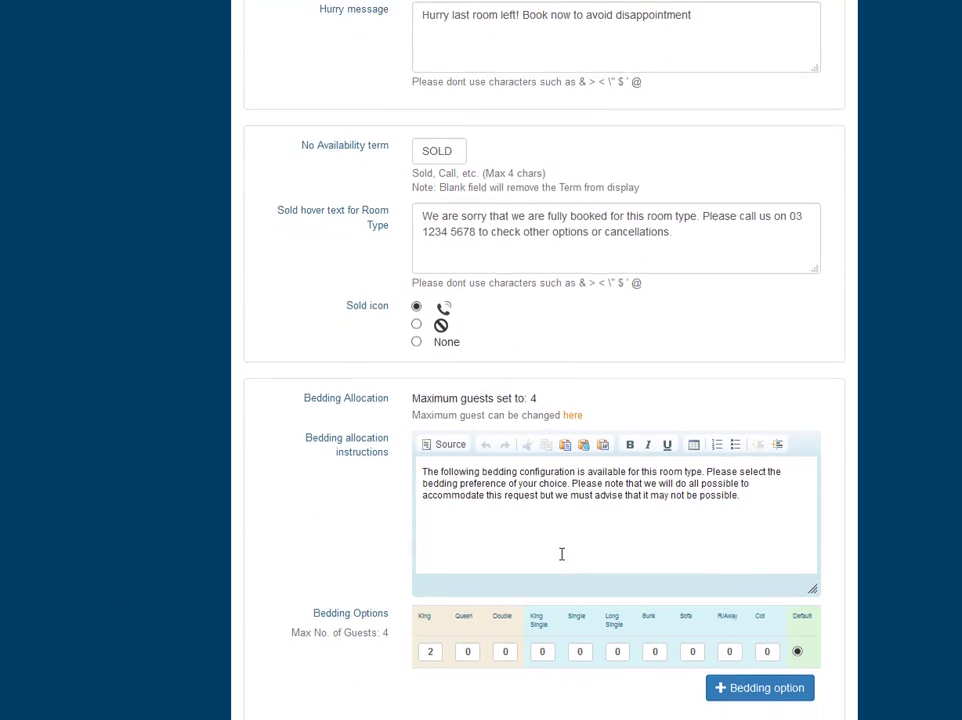
scroll(536, 556, down, 1)
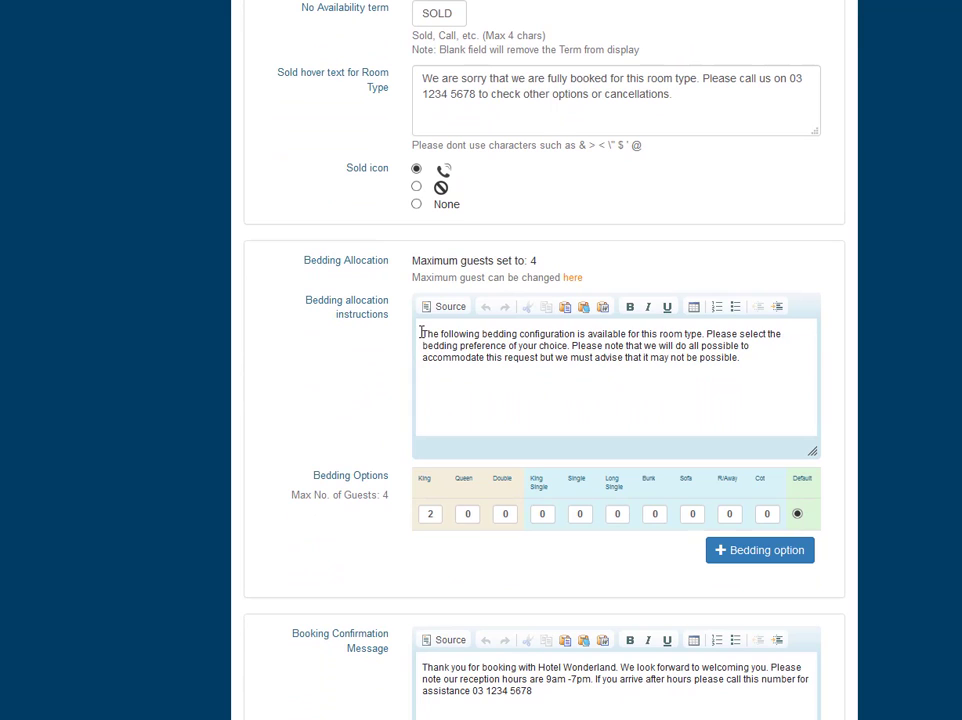
drag(420, 333, 759, 360)
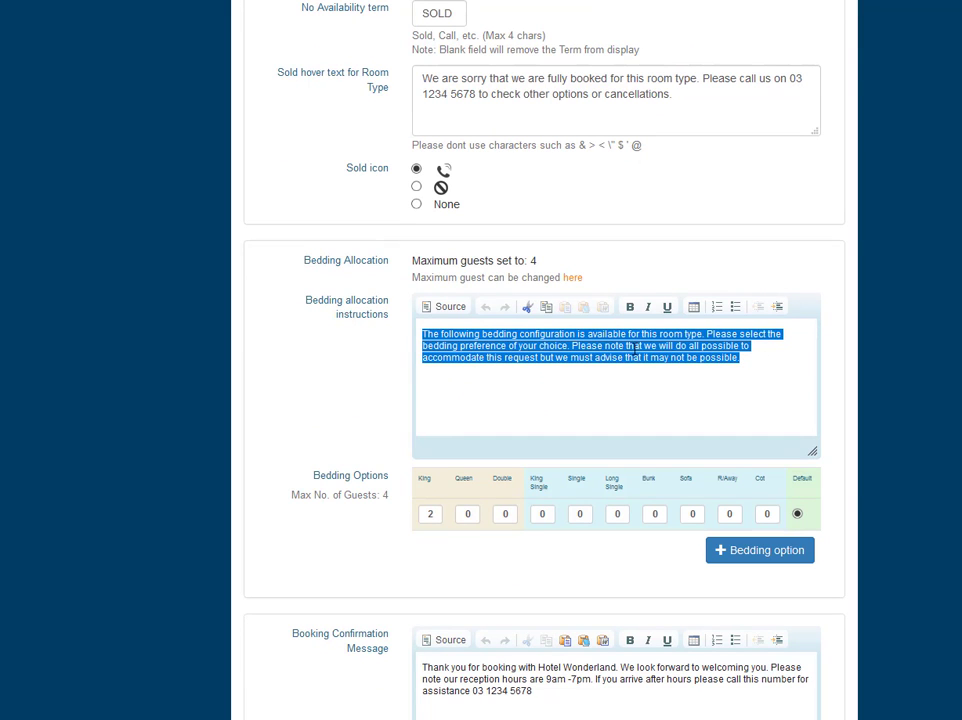
click(559, 380)
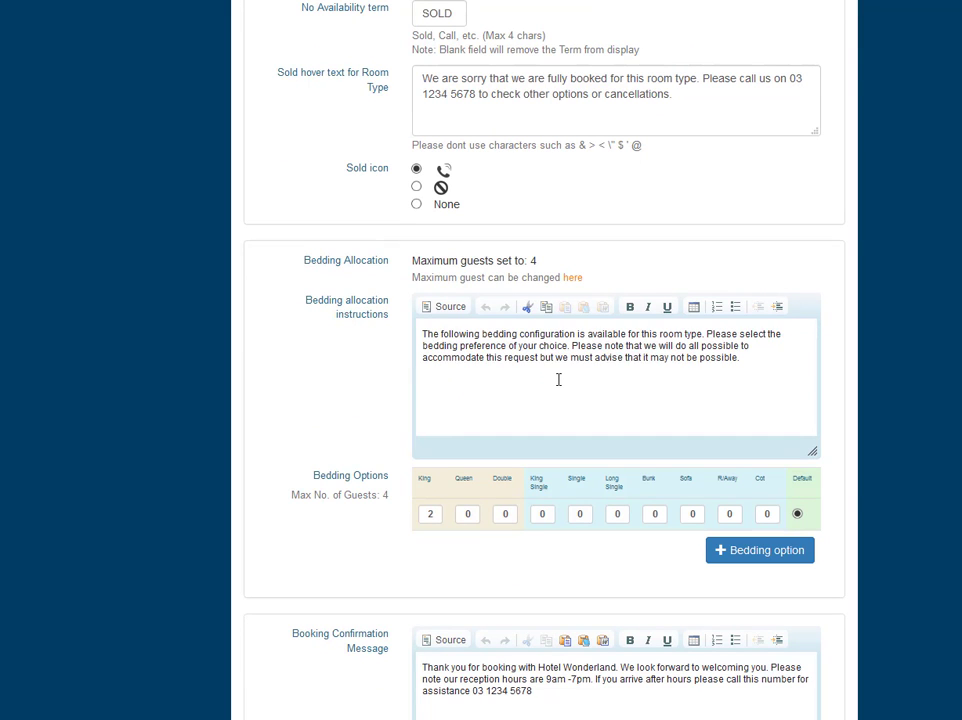
scroll(343, 446, down, 3)
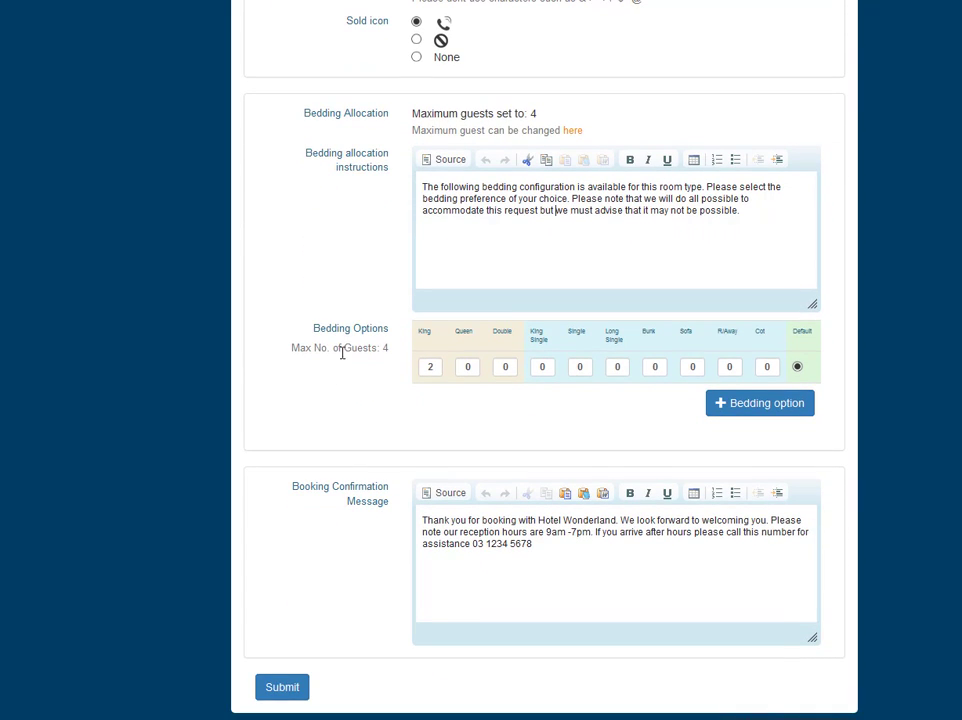
drag(314, 329, 386, 335)
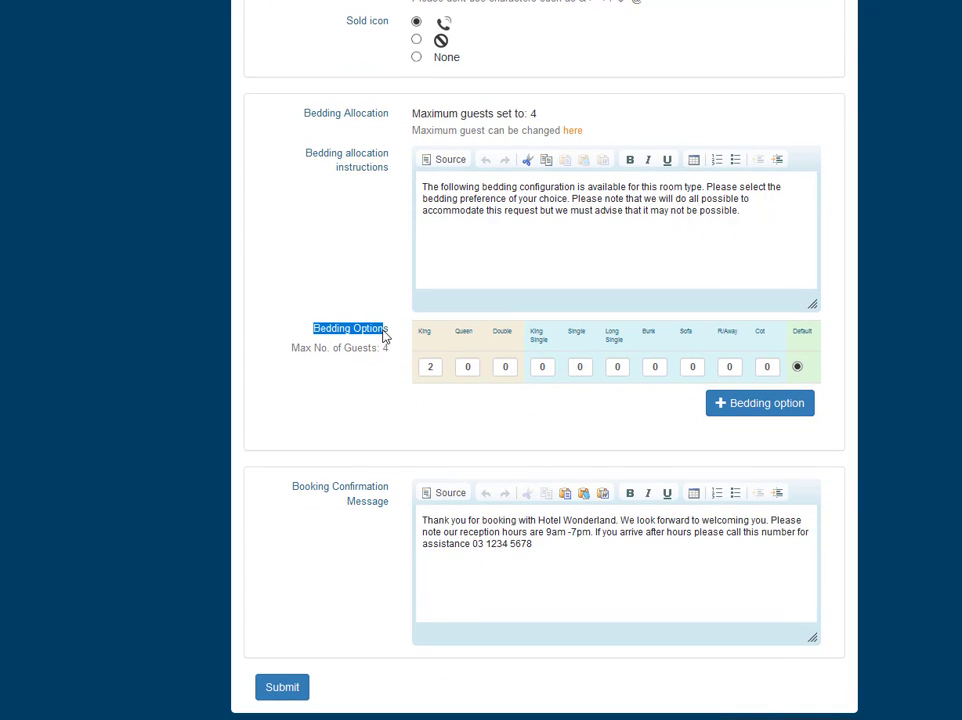
Add a new bedding option with 1 King and 2 Single beds.
click(740, 406)
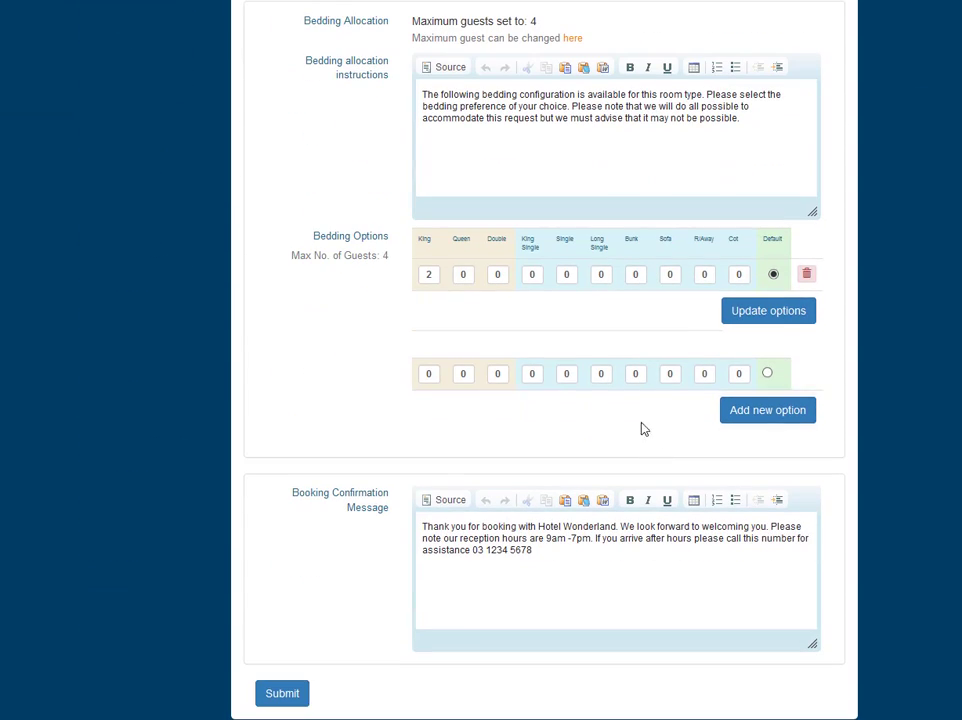
click(434, 373)
text(1)
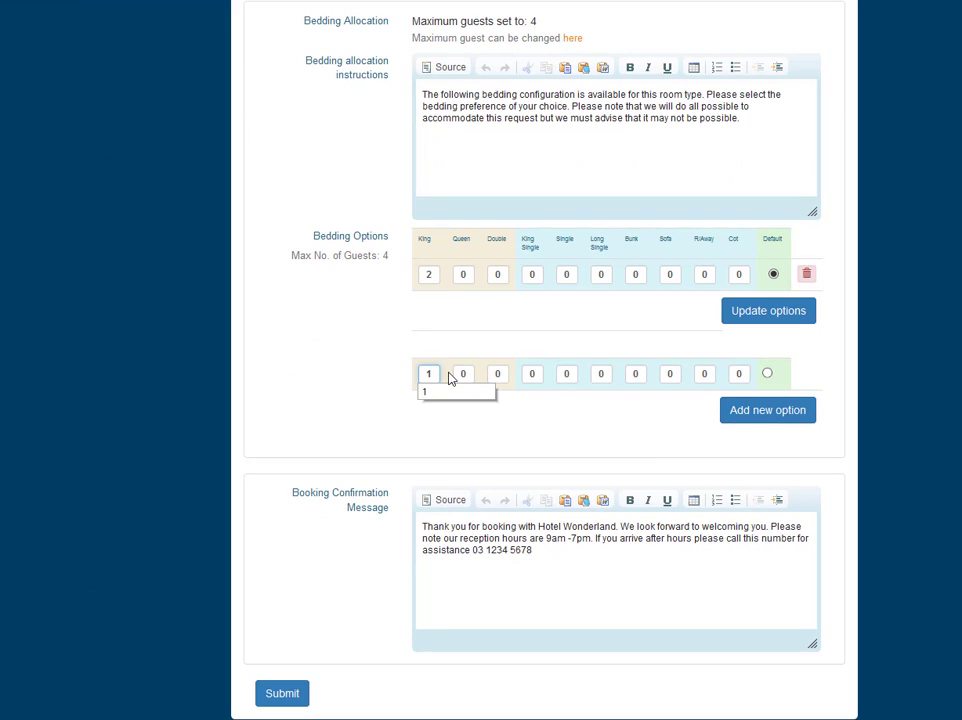
click(566, 373)
click(566, 373)
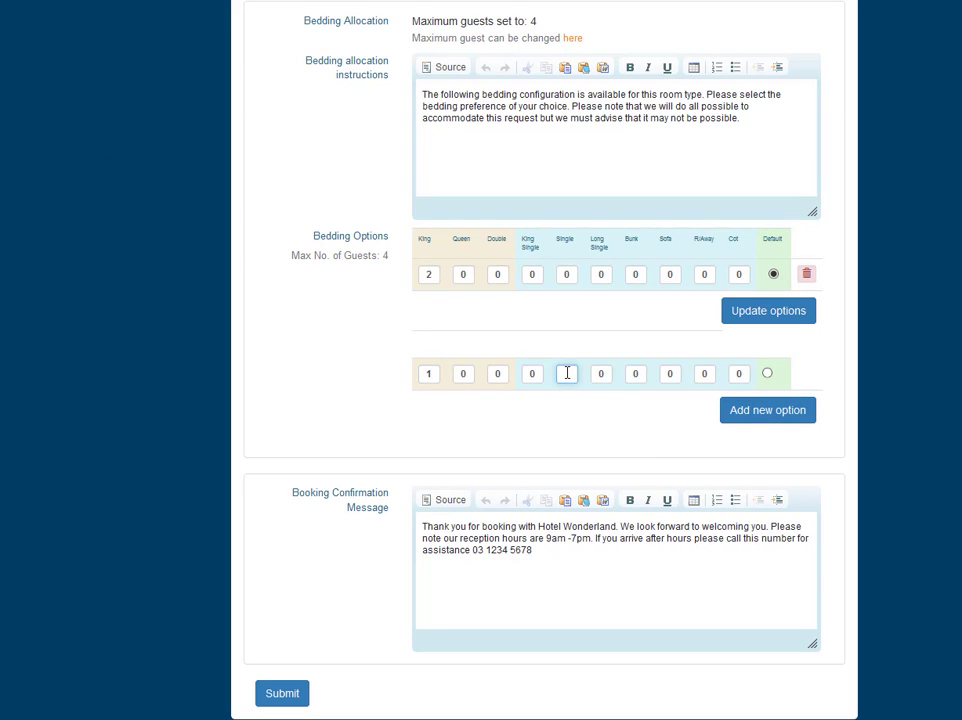
text(2)
click(530, 418)
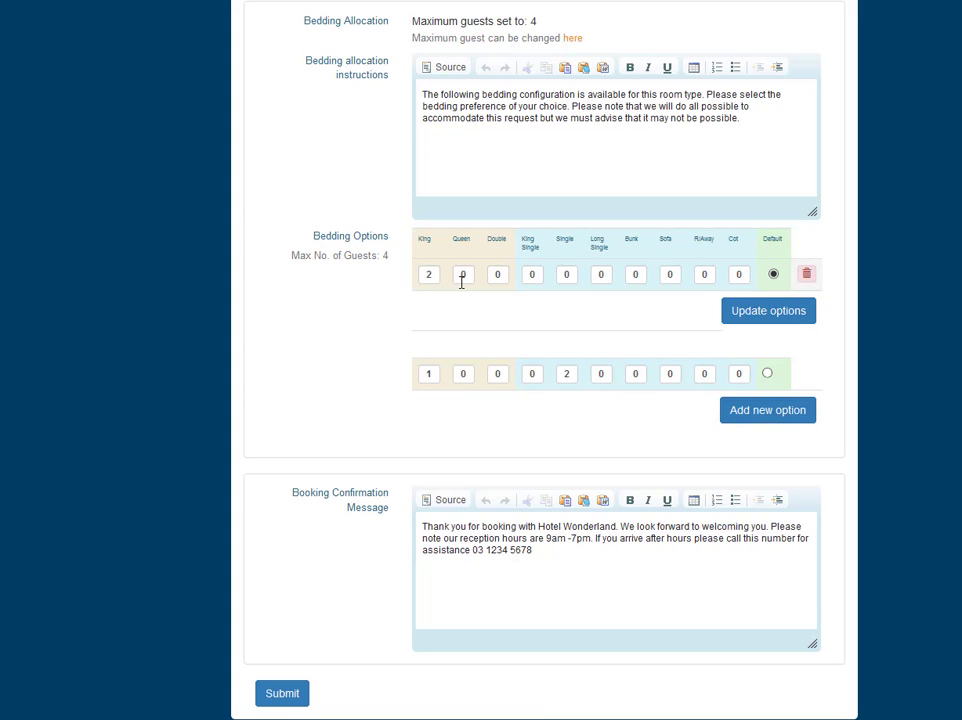
click(768, 412)
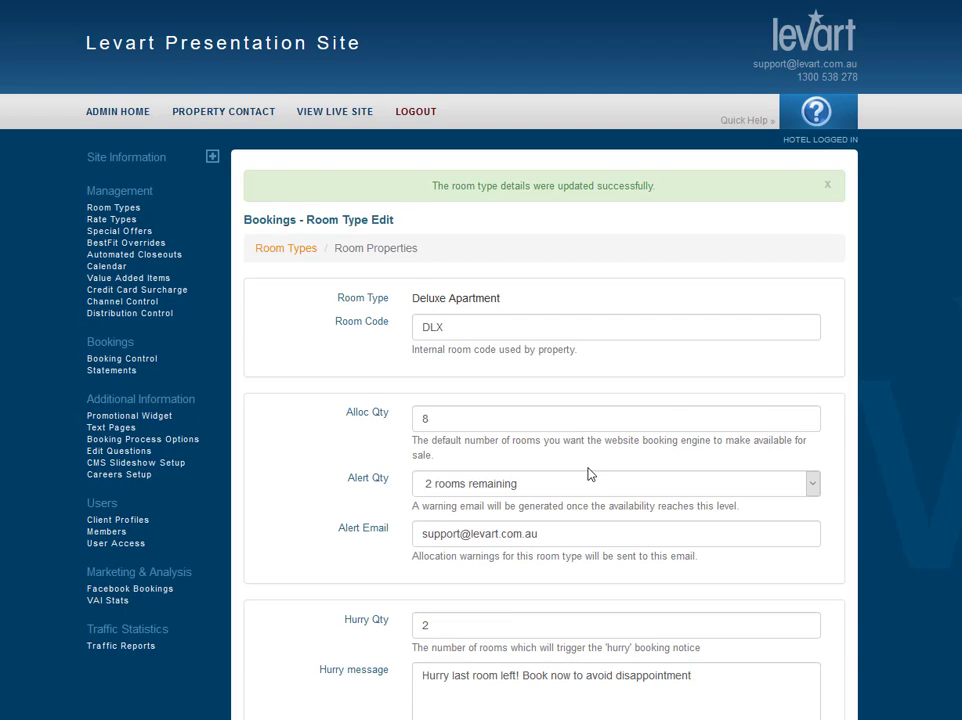
Add another bedding option with 4 Single beds and update the options.
scroll(590, 475, down, 10)
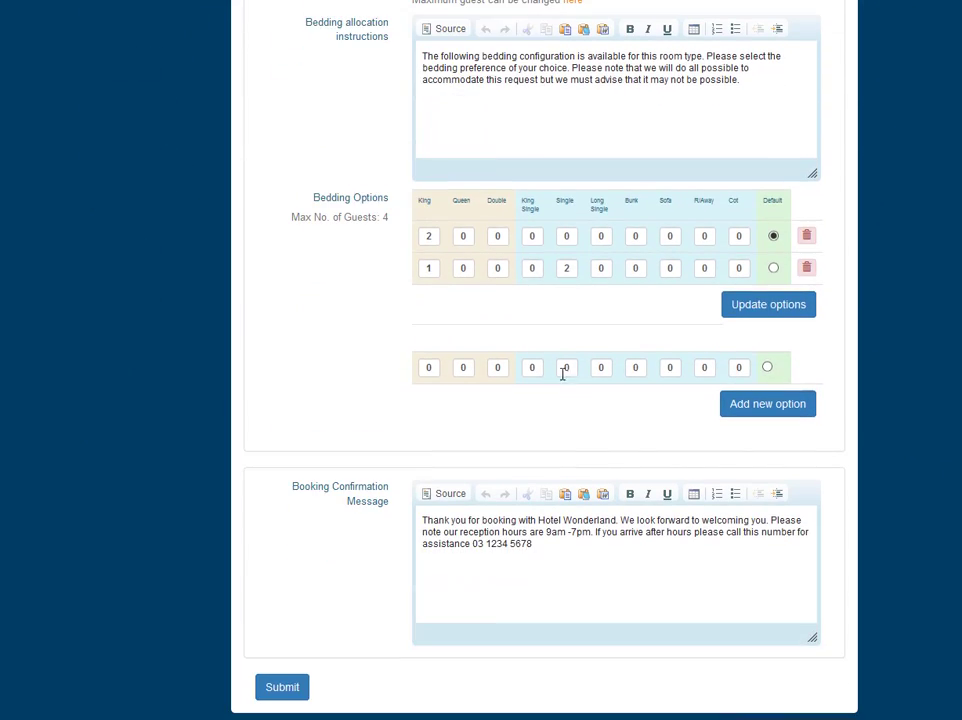
click(572, 368)
text(4)
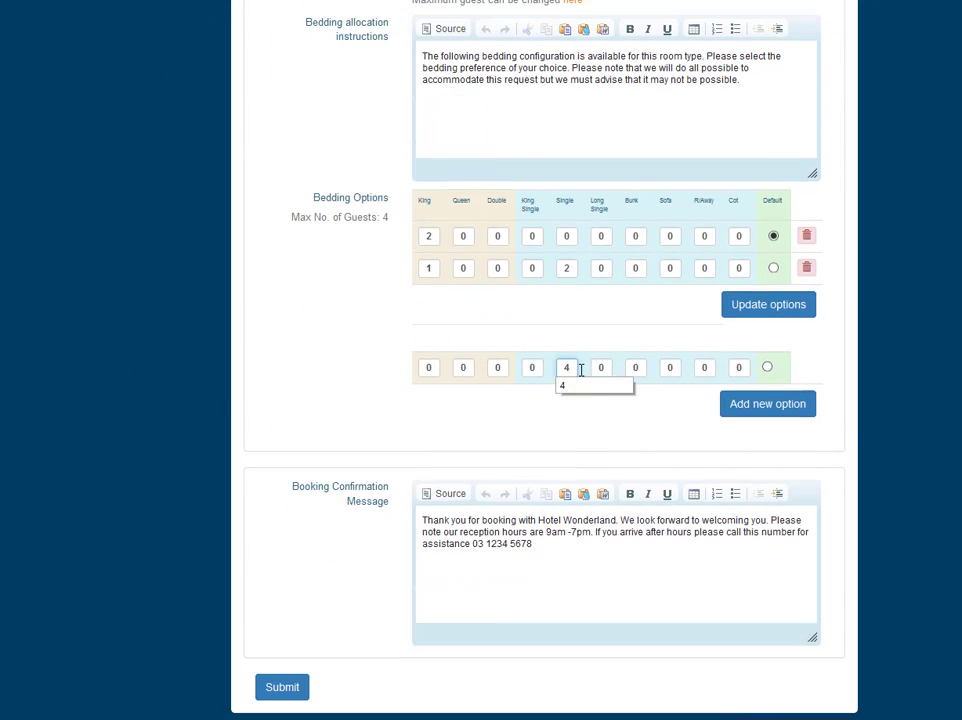
click(586, 390)
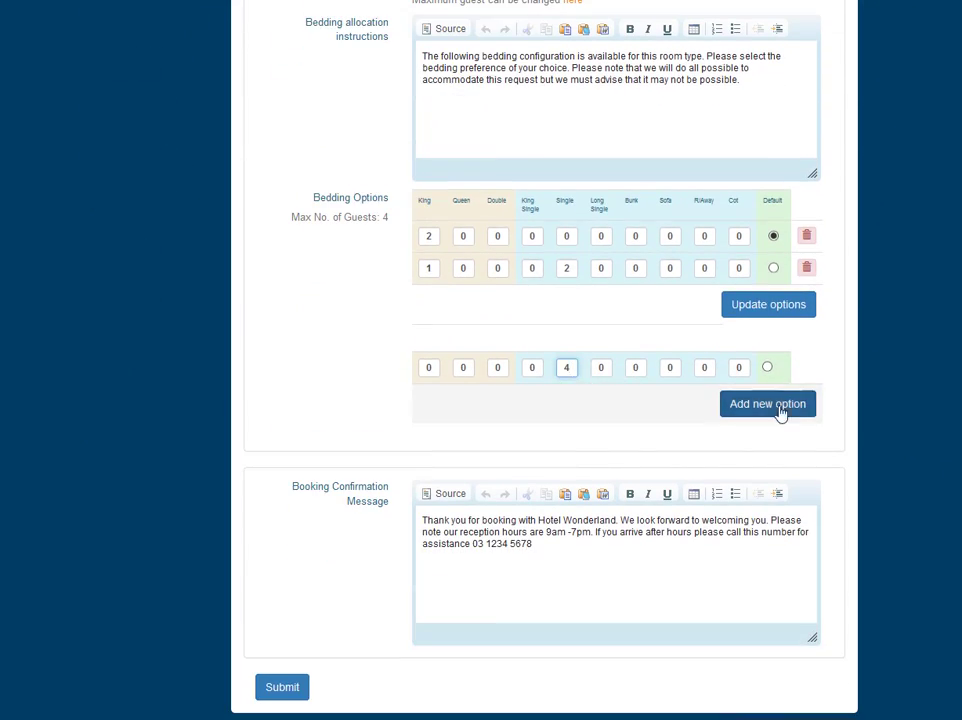
click(770, 314)
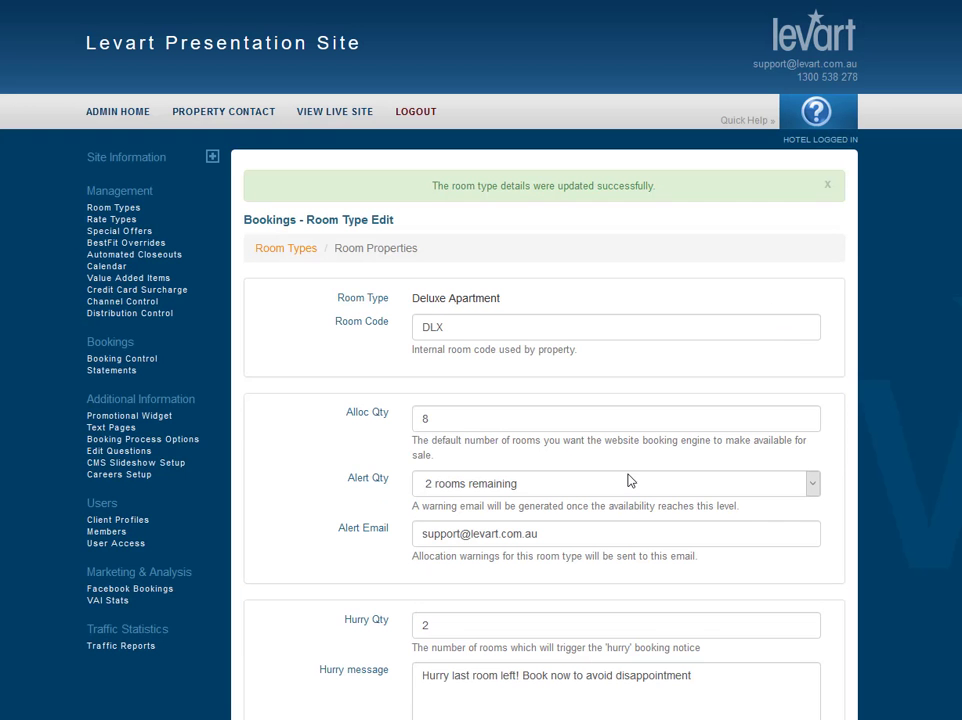
Delete the 4 Single bedding option.
scroll(629, 478, down, 5)
scroll(629, 478, down, 5)
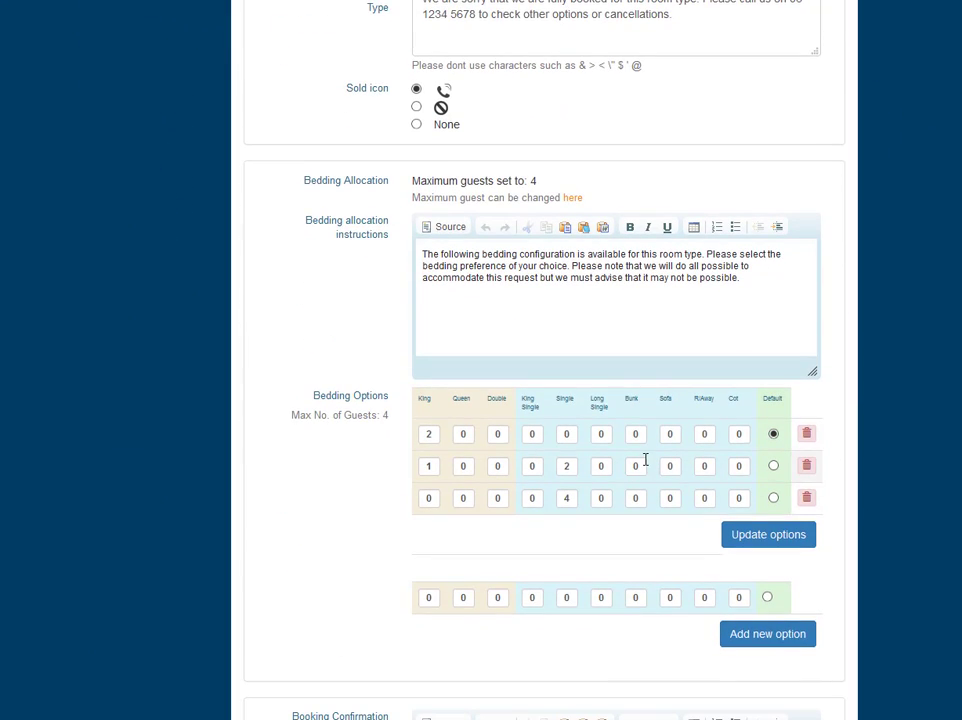
scroll(613, 492, down, 1)
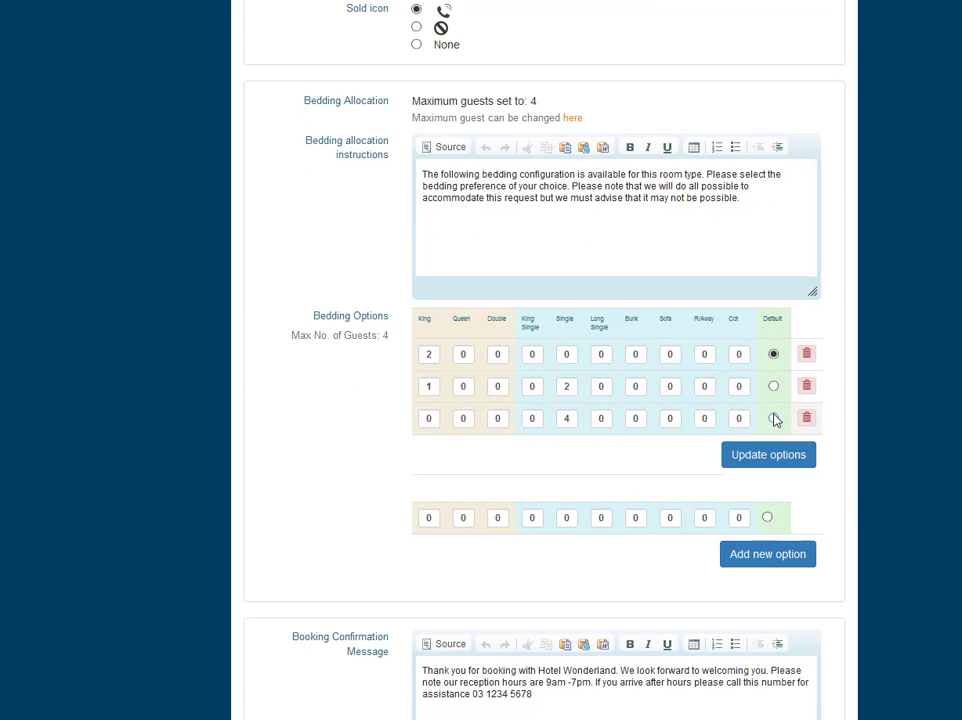
click(807, 421)
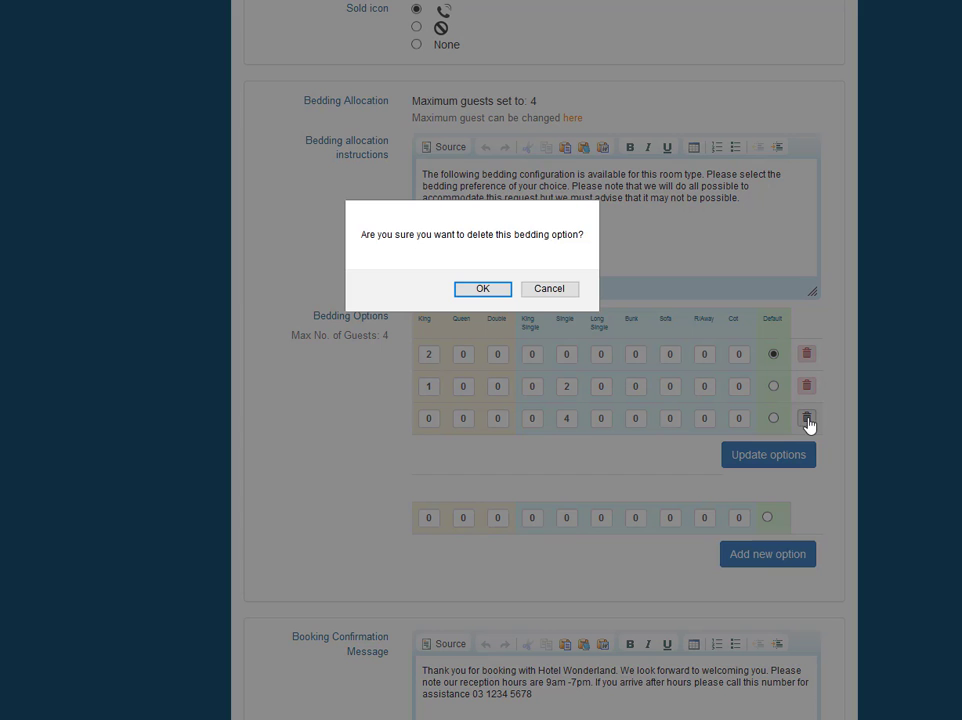
click(497, 291)
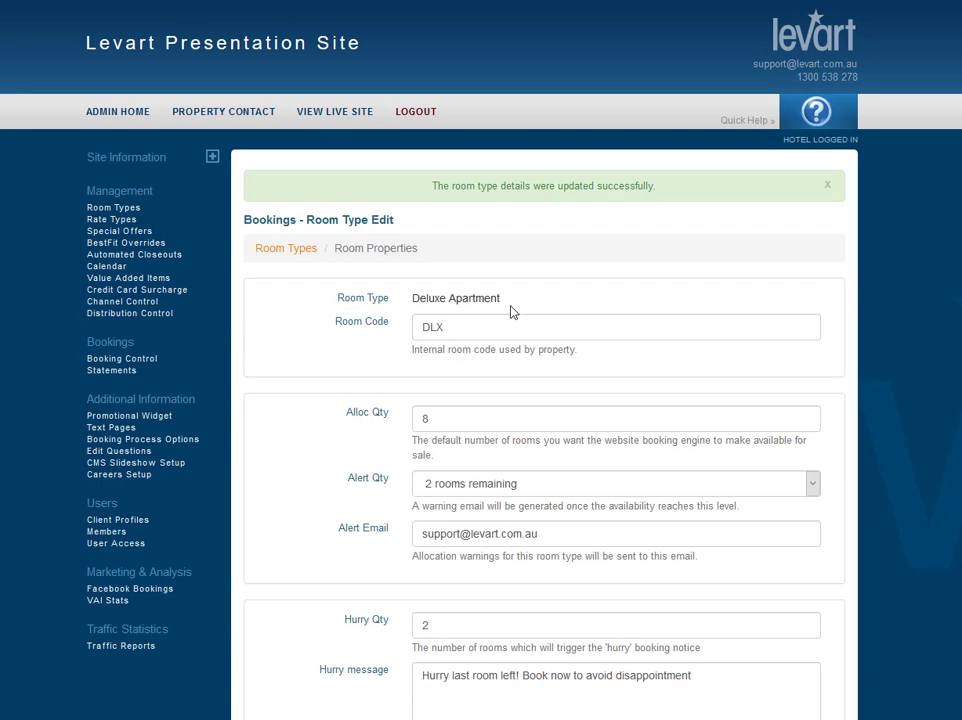
Return to the Room Types list and move Deluxe Apartment up to the second position.
click(270, 256)
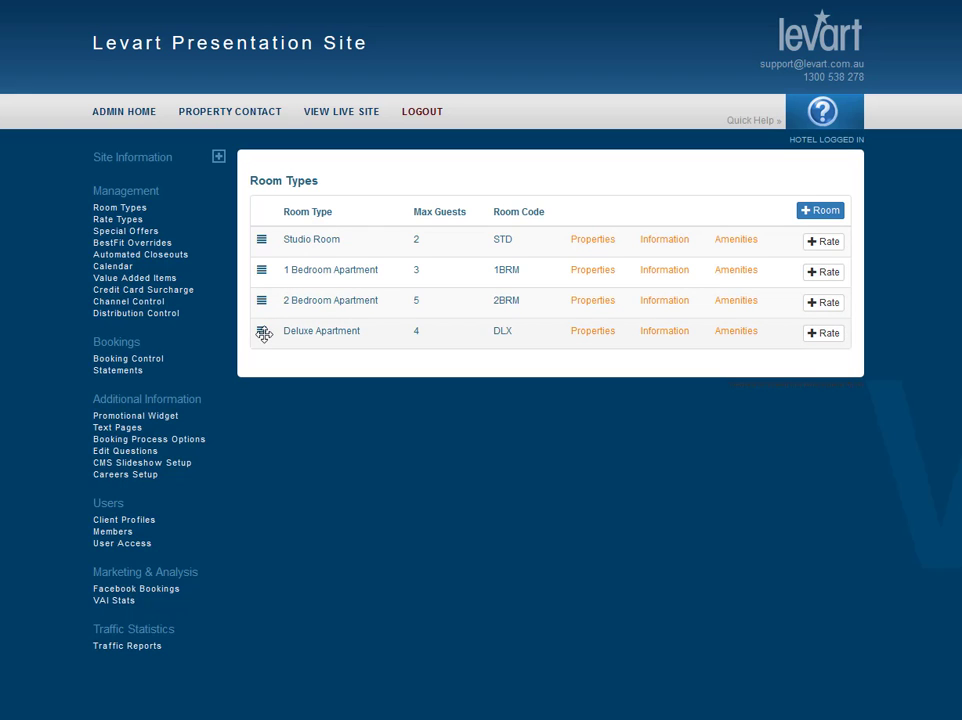
drag(262, 331, 254, 266)
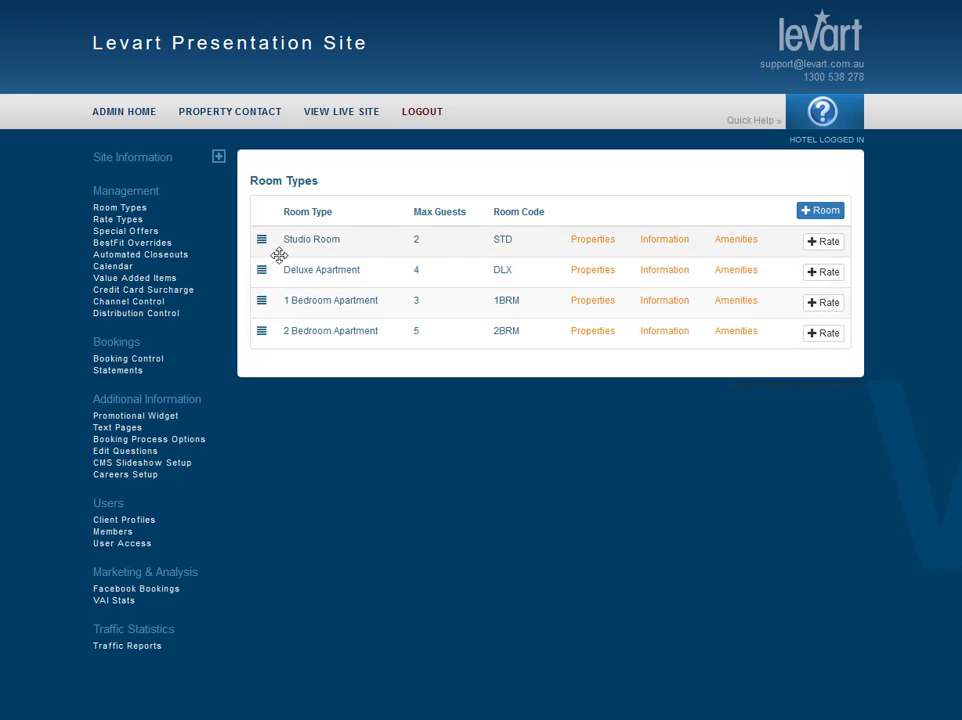